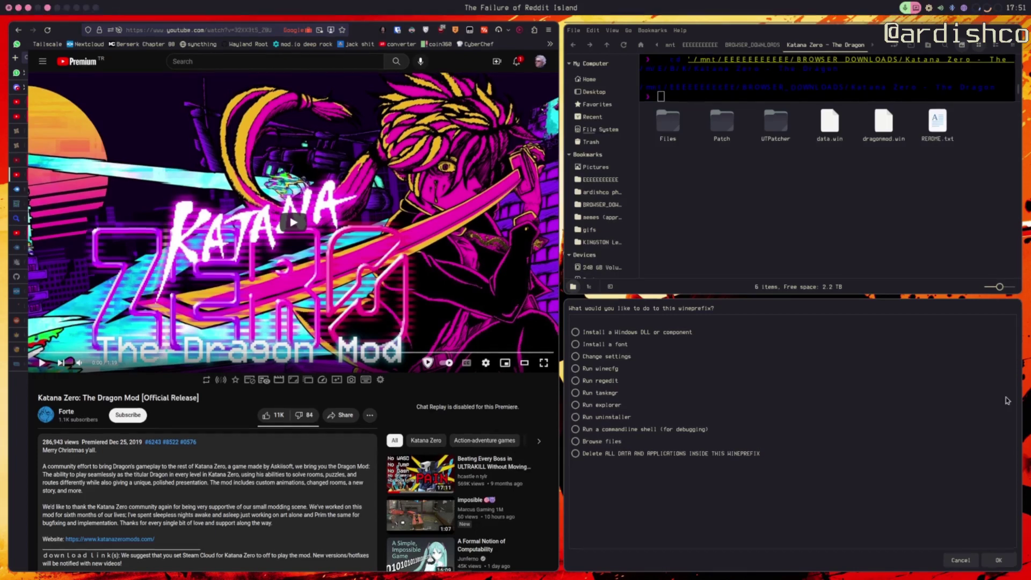
# Review the mod's download links in the video description.
pyautogui.scroll(-3, 337, 432)
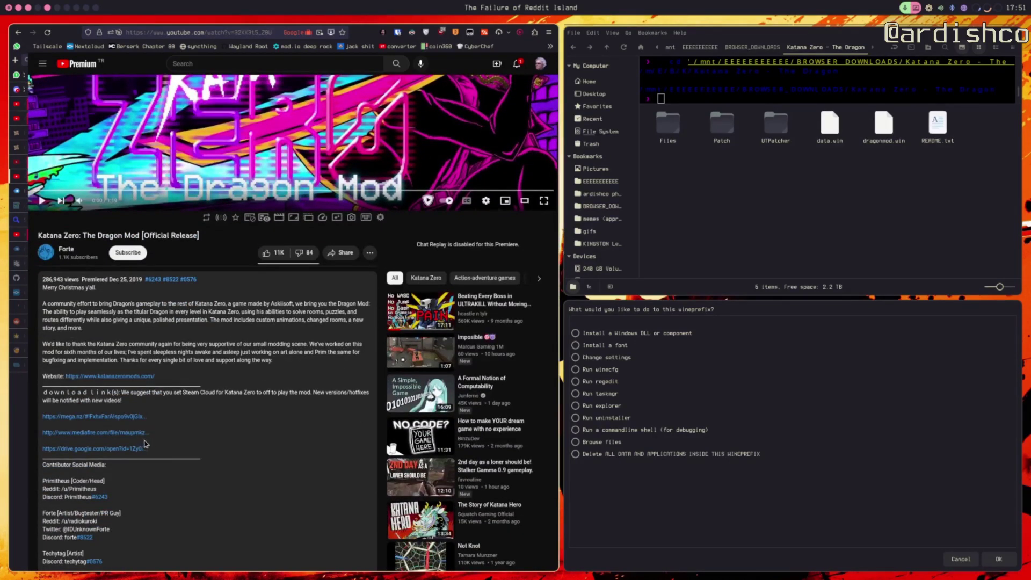
pyautogui.moveTo(162, 452); pyautogui.dragTo(41, 415)
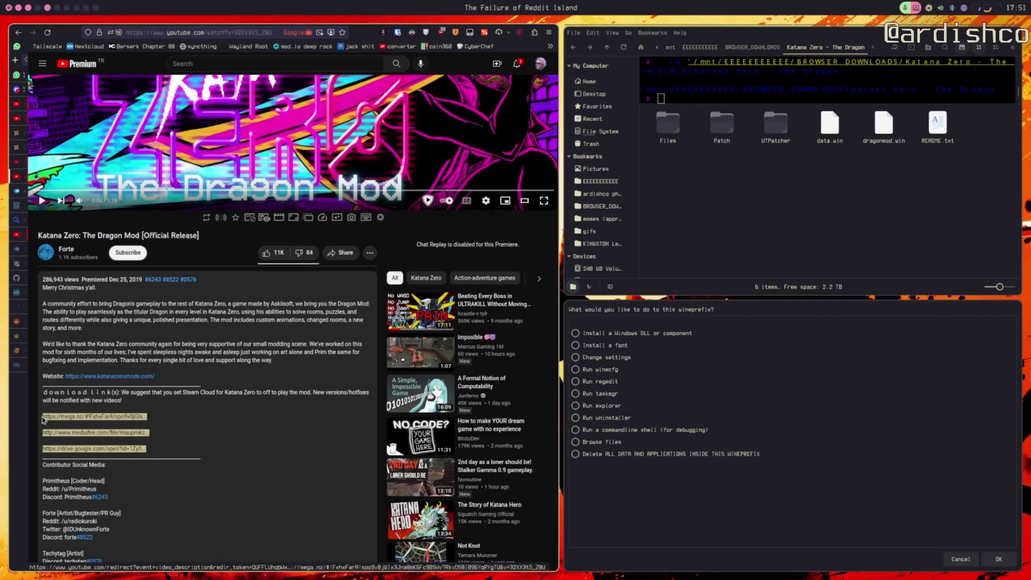
pyautogui.click(187, 429)
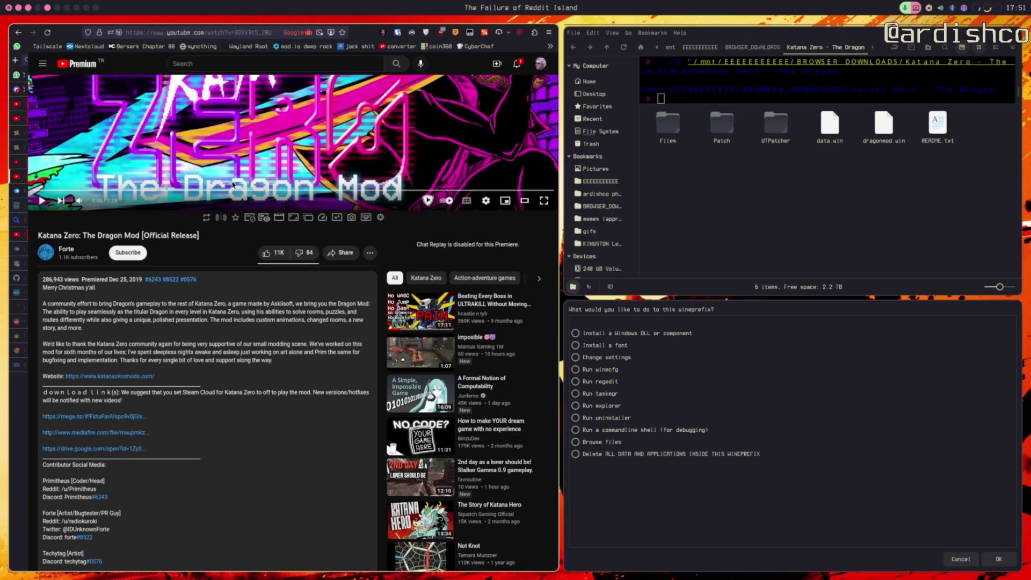
# Close the open wineprefix dialogs and launch Protontricks.
pyautogui.press('super+q')
pyautogui.press('super')
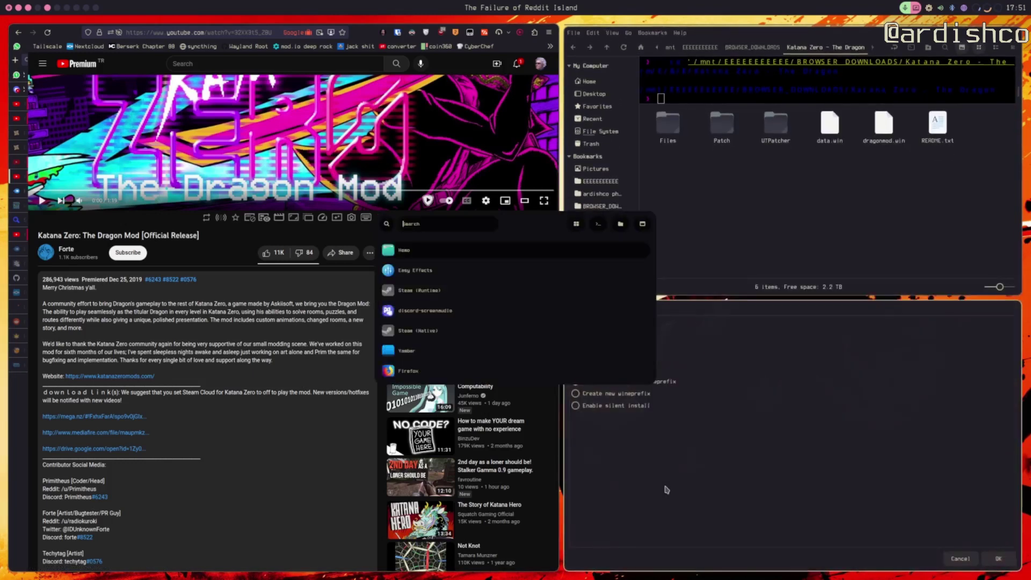
pyautogui.press('Escape')
pyautogui.press('super+q')
pyautogui.press('super')
pyautogui.write('p')
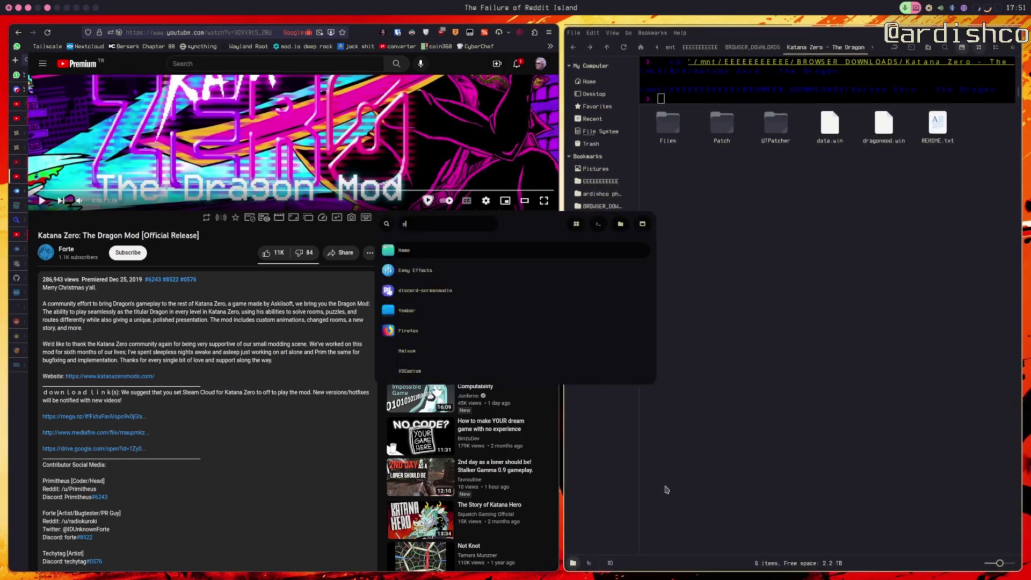
pyautogui.write('roton')
pyautogui.press('Return')
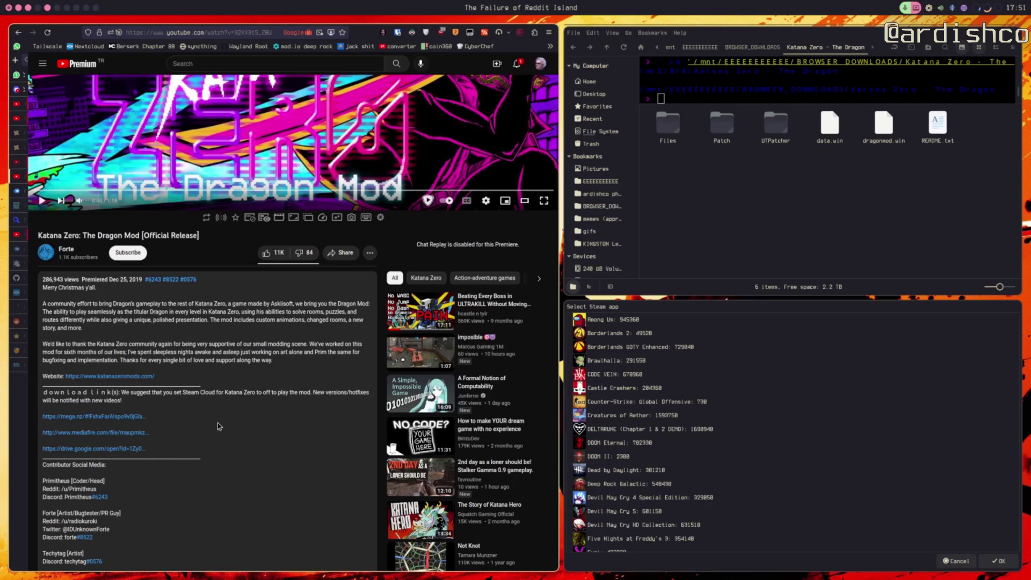
# Choose Katana ZERO as the Steam app and dismiss the winetricks notices.
pyautogui.write('kata')
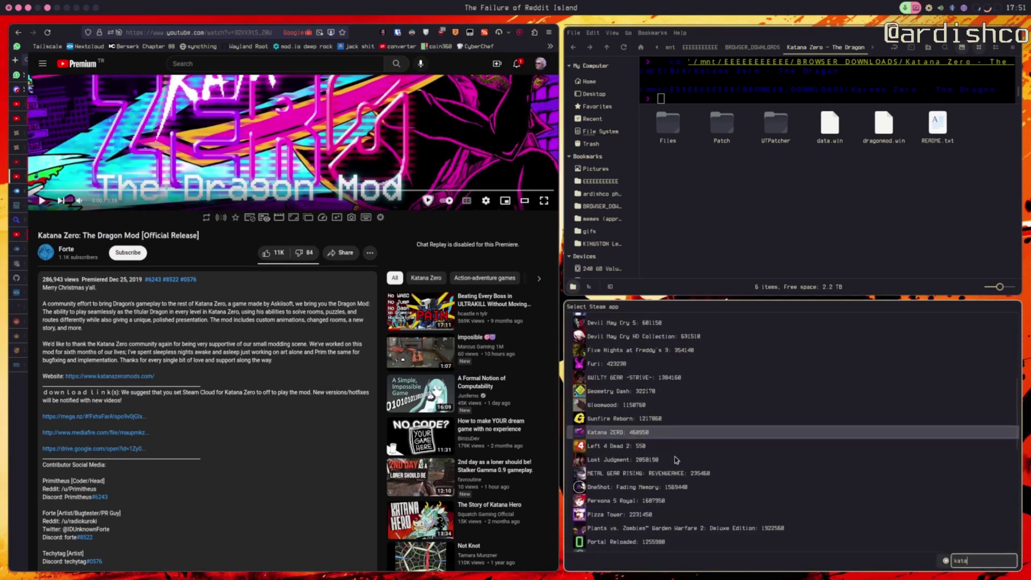
pyautogui.click(649, 434)
pyautogui.doubleClick(649, 433)
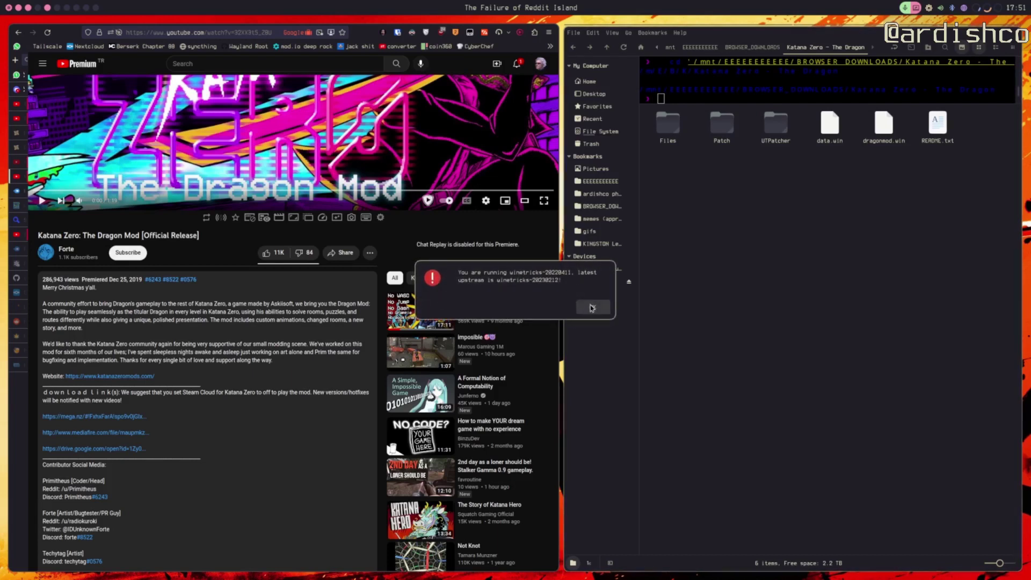
pyautogui.click(593, 307)
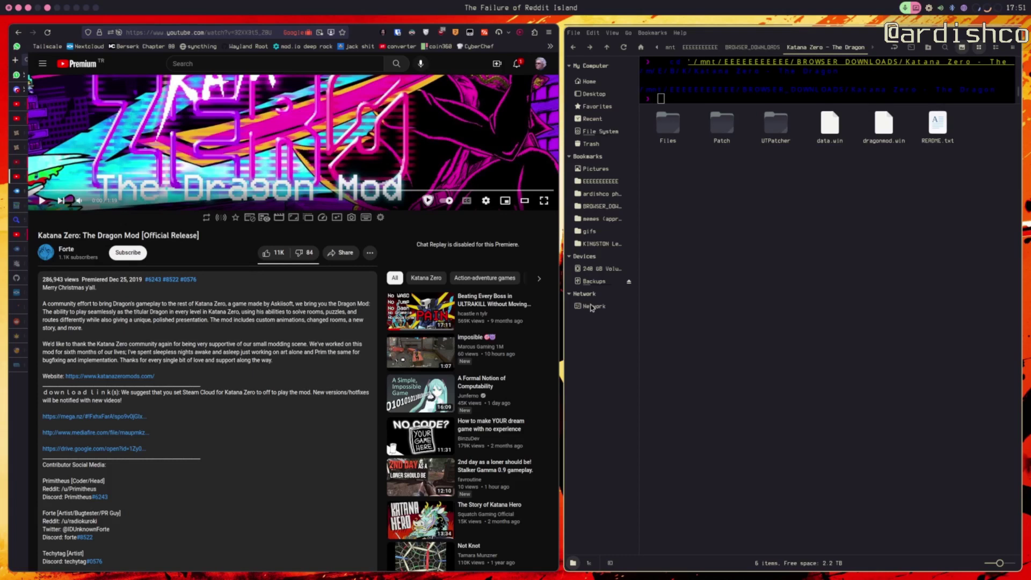
pyautogui.click(595, 308)
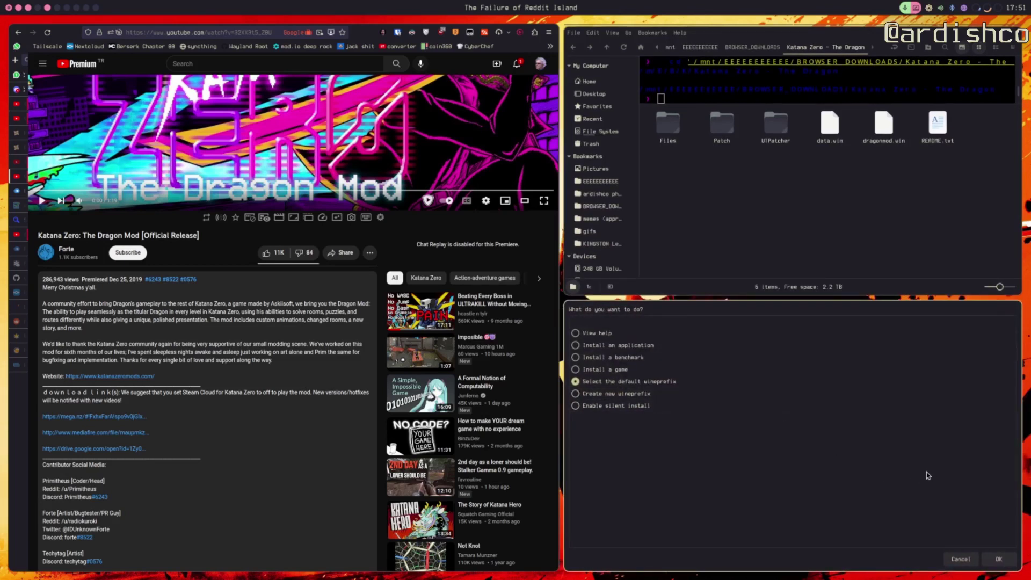
# Select the default wineprefix and run explorer in it.
pyautogui.click(1003, 563)
pyautogui.click(621, 406)
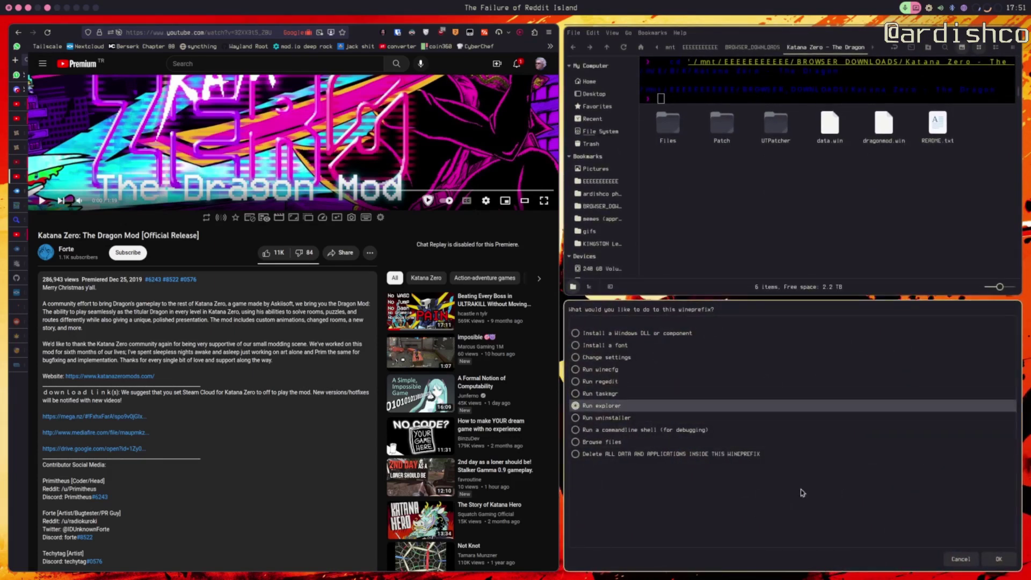
pyautogui.click(1001, 563)
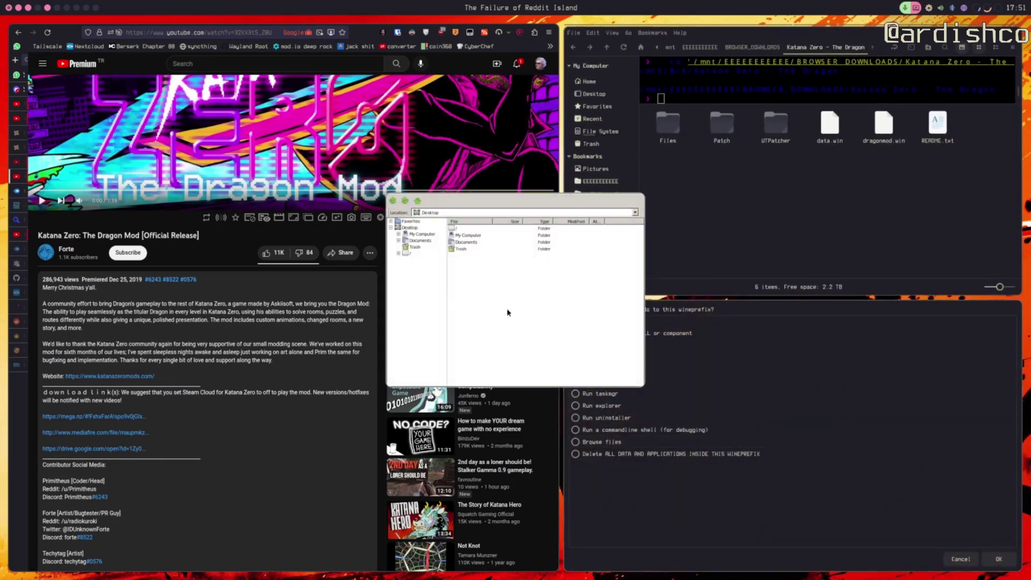
# In the Wine explorer, browse from the root through mnt to the drive folder containing BROWSER_DOWNLOADS.
pyautogui.moveTo(520, 323); pyautogui.dragTo(513, 368)
pyautogui.doubleClick(432, 274)
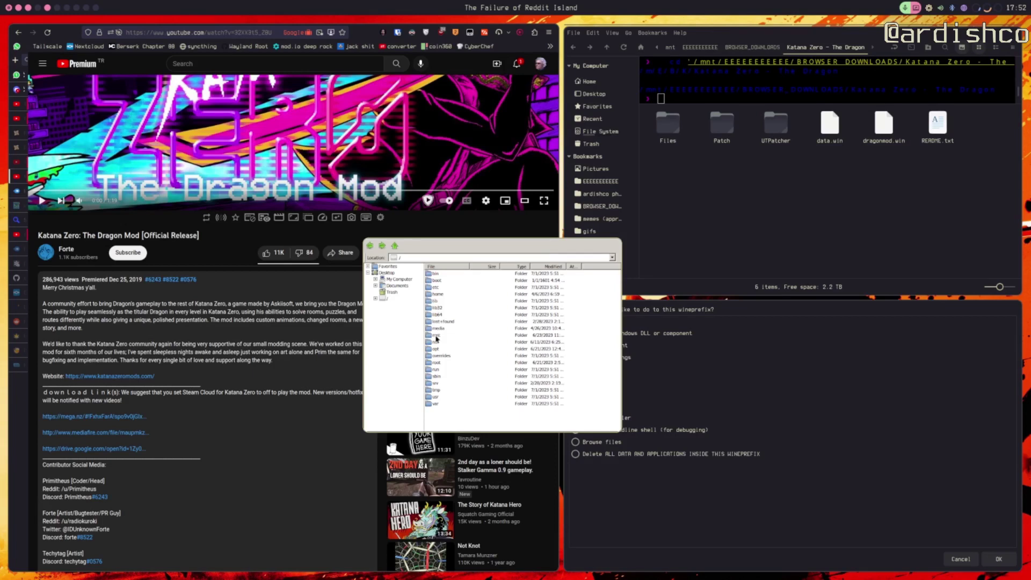
pyautogui.doubleClick(436, 337)
pyautogui.doubleClick(440, 288)
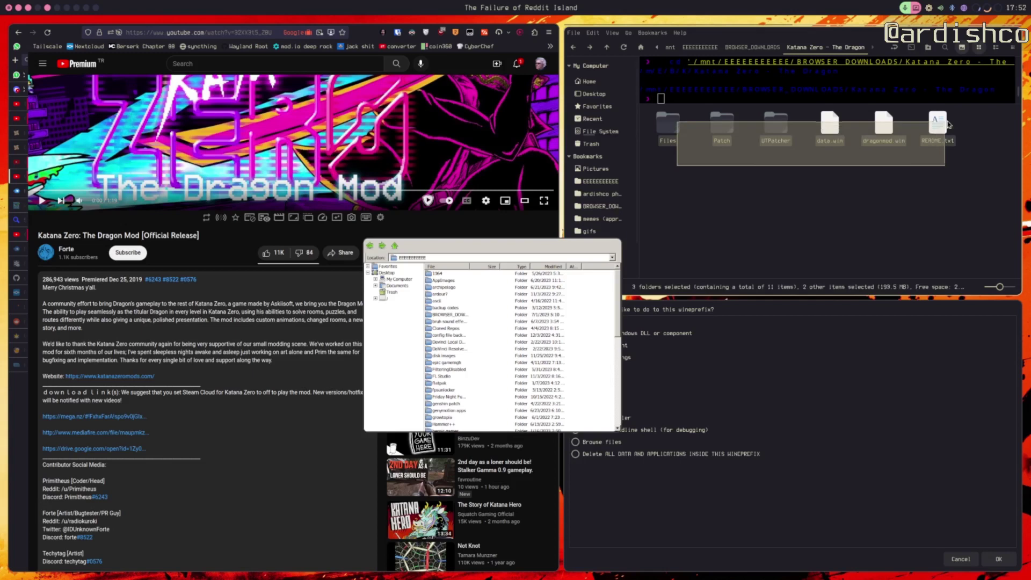
# Examine the data.win and dragonmod.win files in the Katana Zero - The Dragon folder.
pyautogui.click(884, 132)
pyautogui.moveTo(884, 132); pyautogui.dragTo(885, 124)
pyautogui.moveTo(811, 187); pyautogui.dragTo(817, 120)
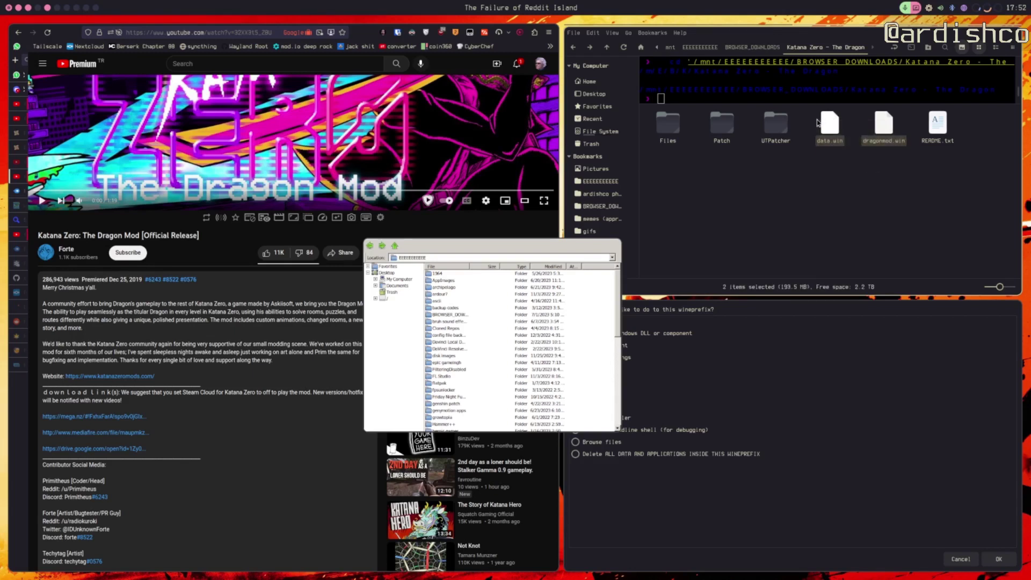
pyautogui.click(803, 188)
pyautogui.click(831, 130)
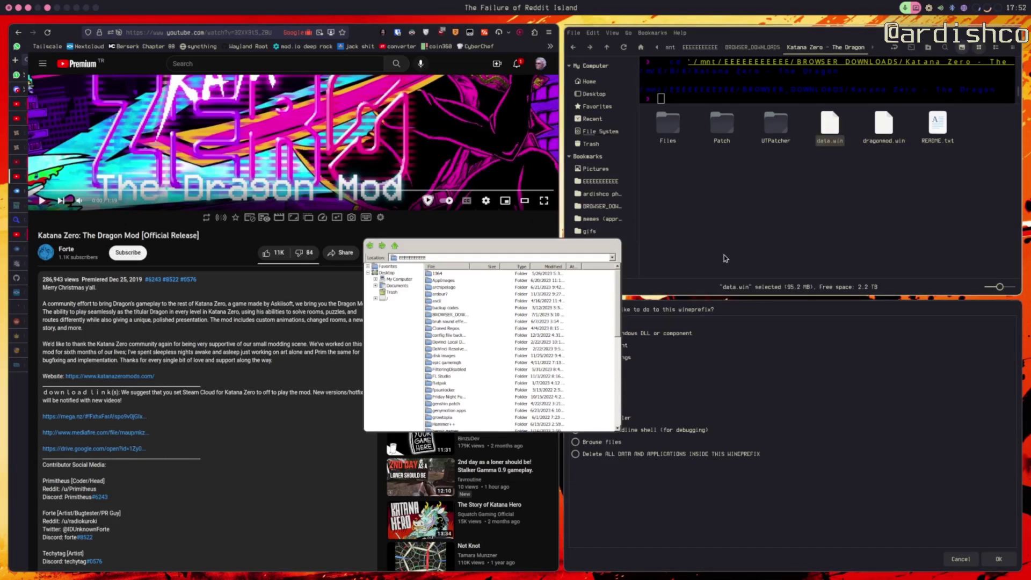
# In the Wine explorer, go to BROWSER_DOWNLOADS, Katana Zero - The Dragon, UTPatcher and run UTPatcher.exe.
pyautogui.moveTo(545, 380)
pyautogui.mouseDown()
pyautogui.moveTo(501, 357)
pyautogui.moveTo(562, 384)
pyautogui.mouseUp()
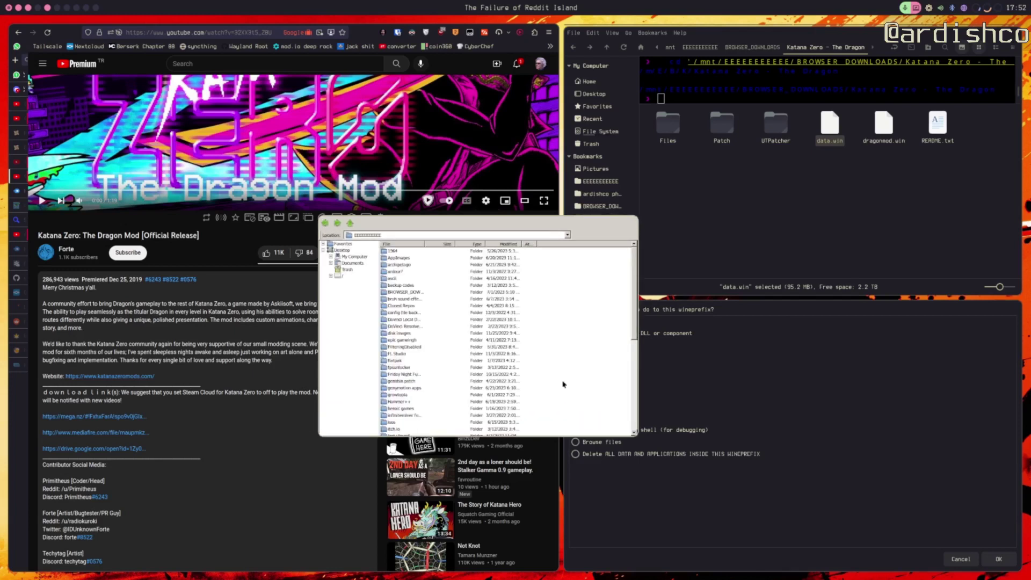
pyautogui.doubleClick(396, 292)
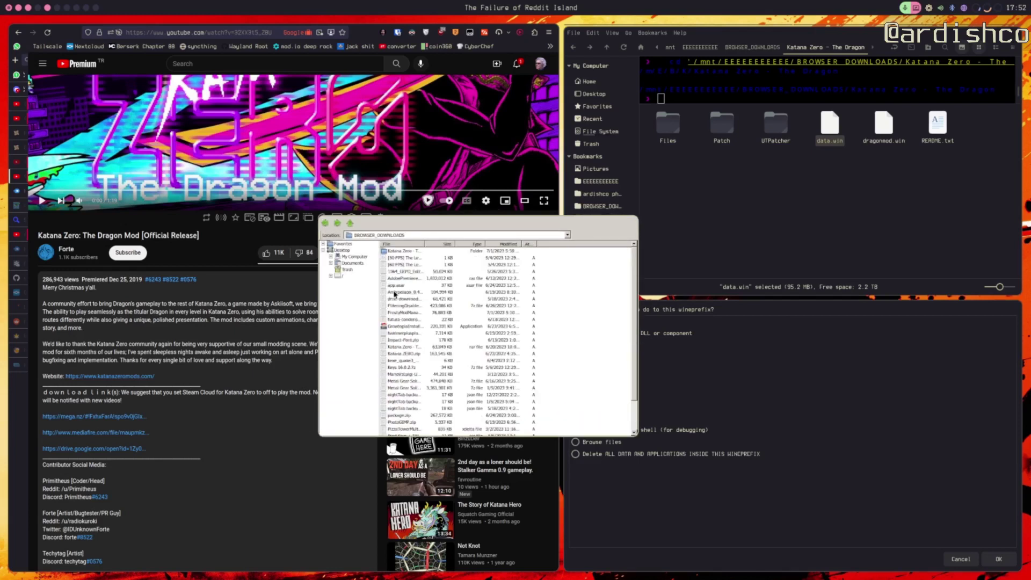
pyautogui.doubleClick(390, 251)
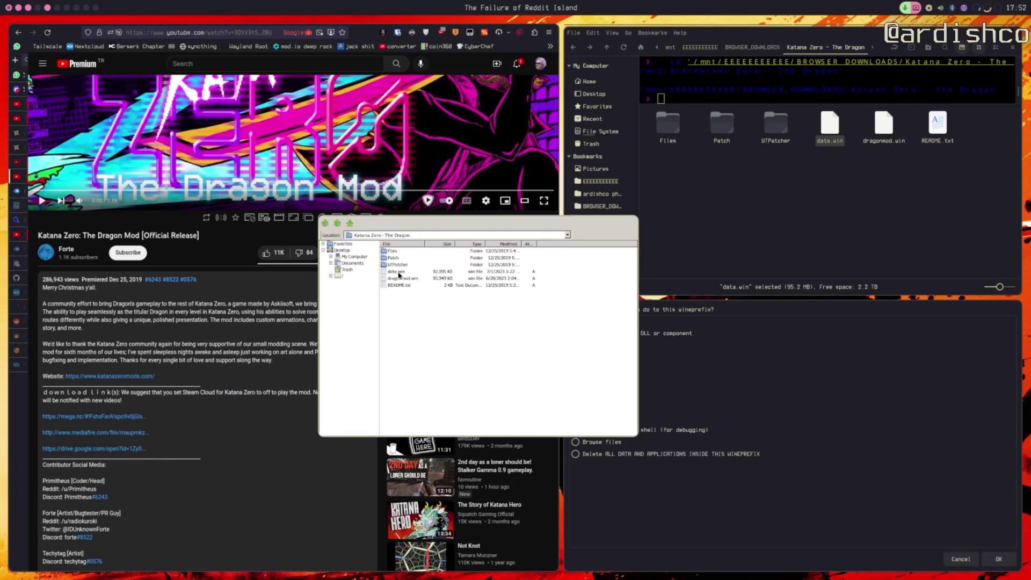
pyautogui.doubleClick(398, 264)
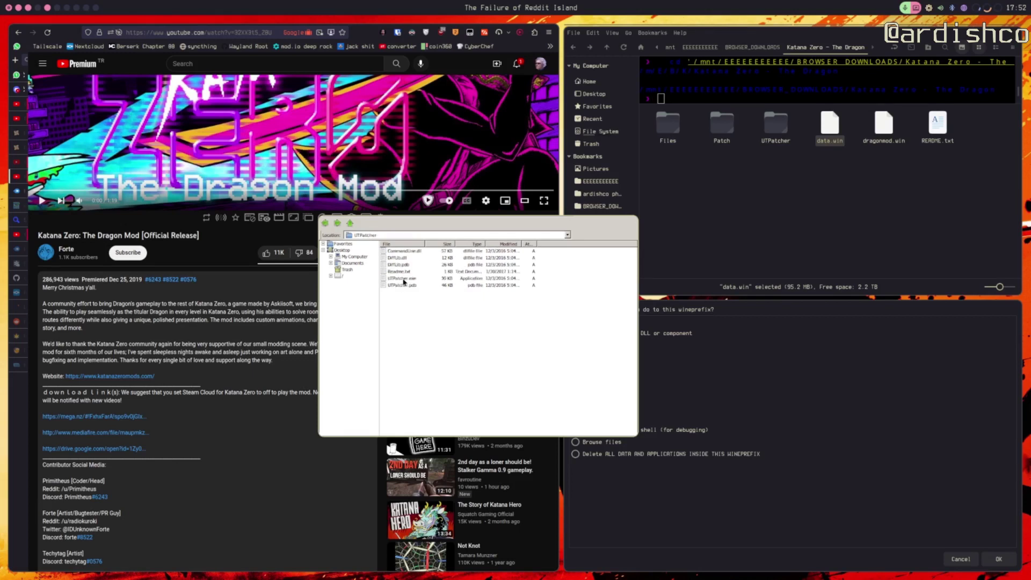
pyautogui.doubleClick(404, 279)
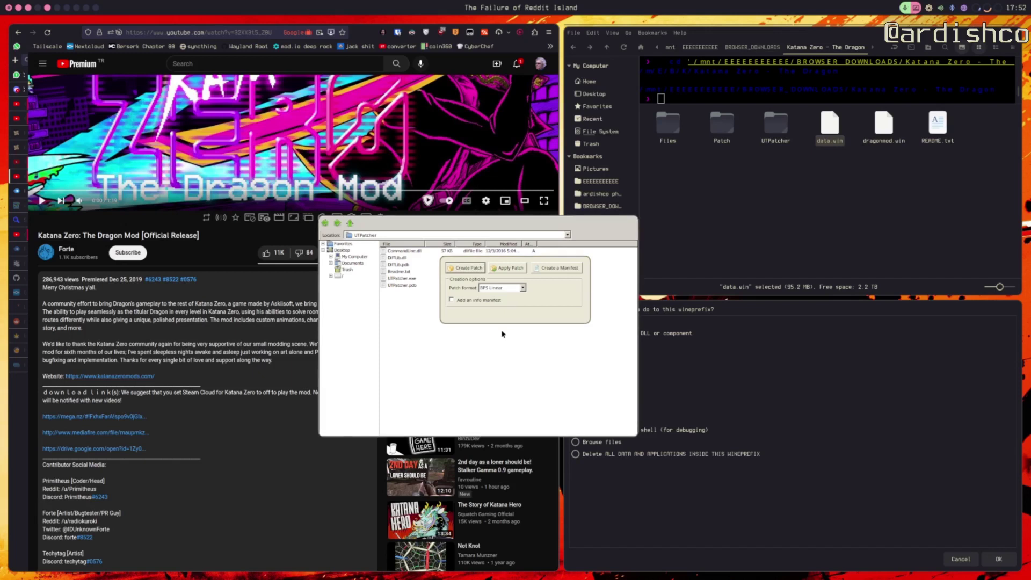
# Switch to Steam, view the update and installed-file properties of Katana ZERO, and close them.
pyautogui.click(822, 175)
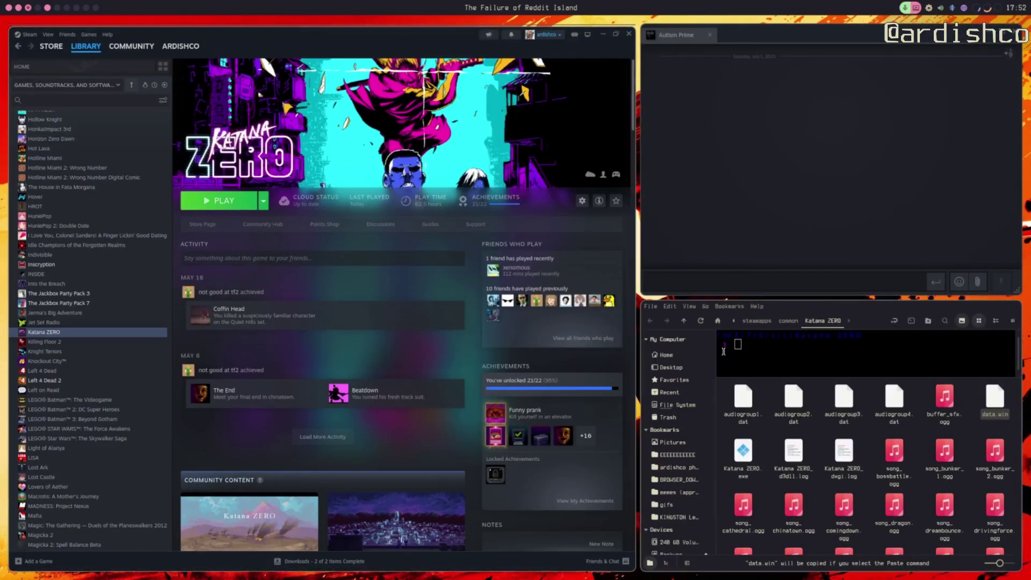
pyautogui.rightClick(78, 334)
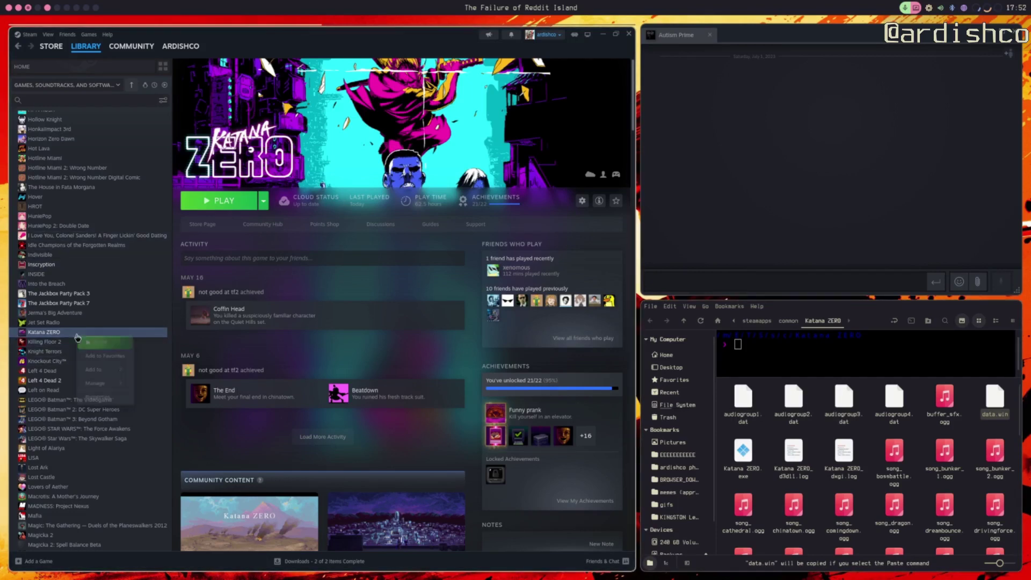
pyautogui.click(100, 398)
pyautogui.click(387, 239)
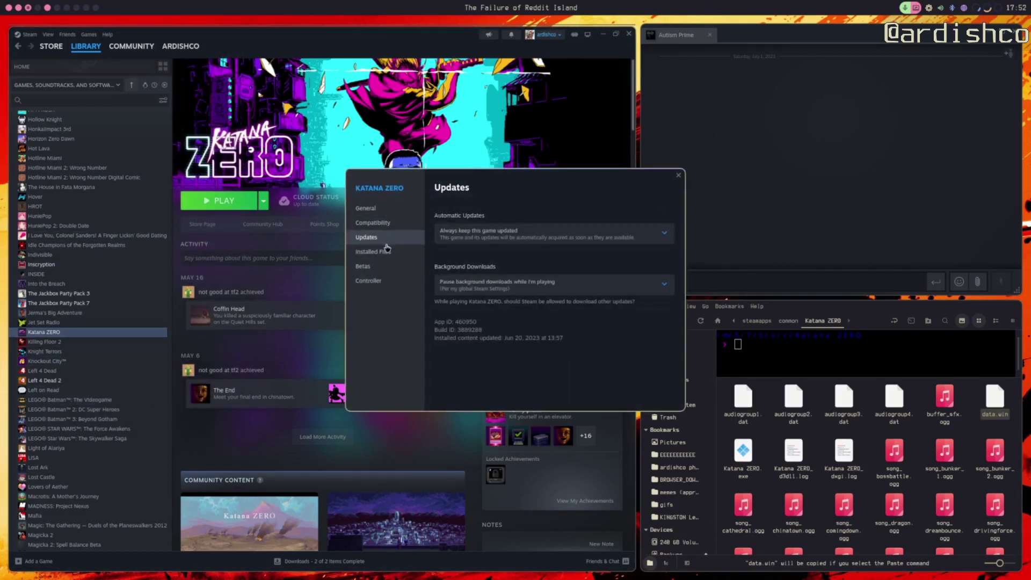
pyautogui.click(387, 251)
pyautogui.press('super+q')
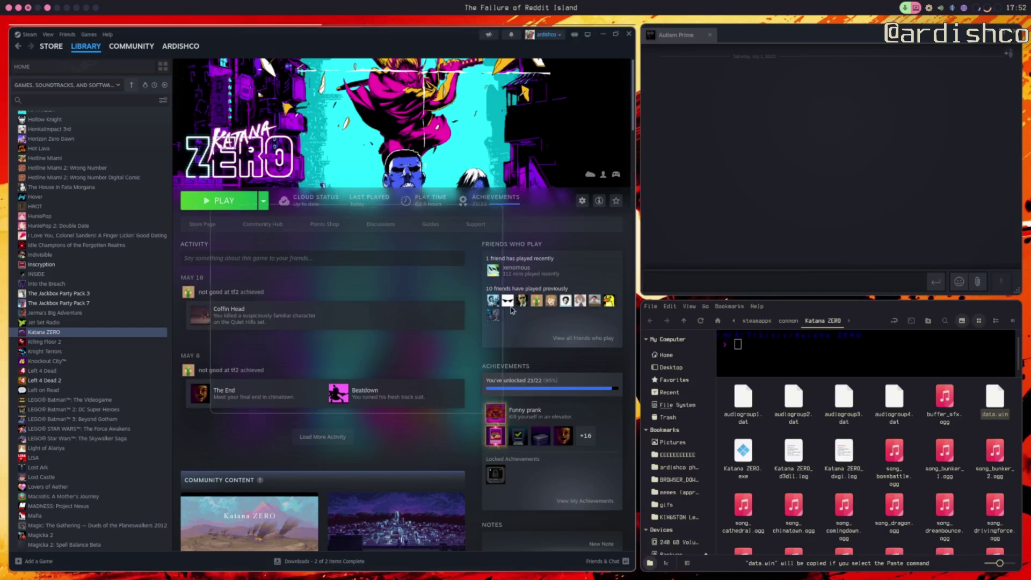
# Copy data.win from the Katana ZERO game folder into the Katana Zero - The Dragon folder, replacing the existing file.
pyautogui.press('super+v')
pyautogui.moveTo(789, 419); pyautogui.dragTo(409, 255)
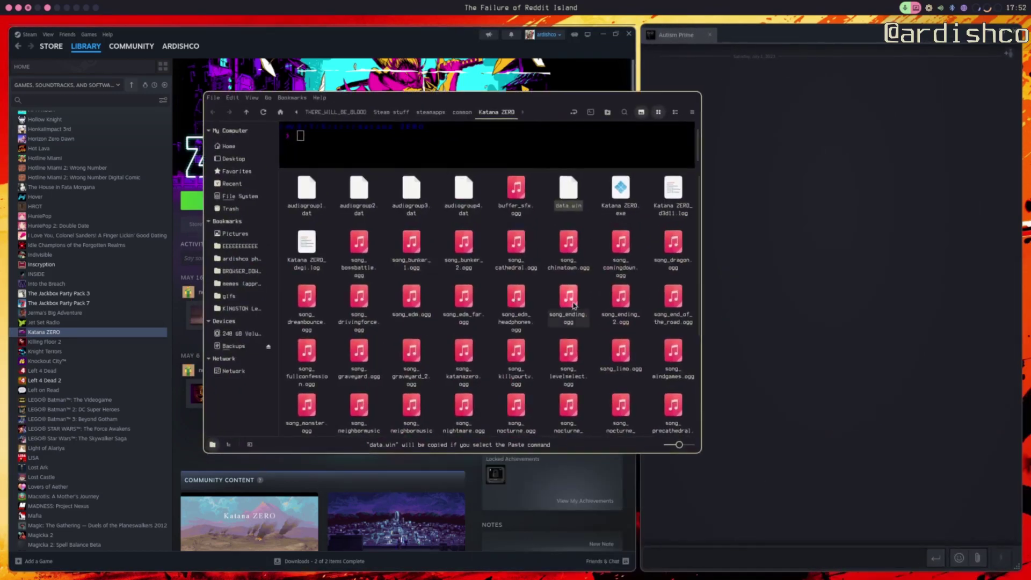
pyautogui.click(598, 224)
pyautogui.click(578, 197)
pyautogui.hotkey('ctrl', 'c')
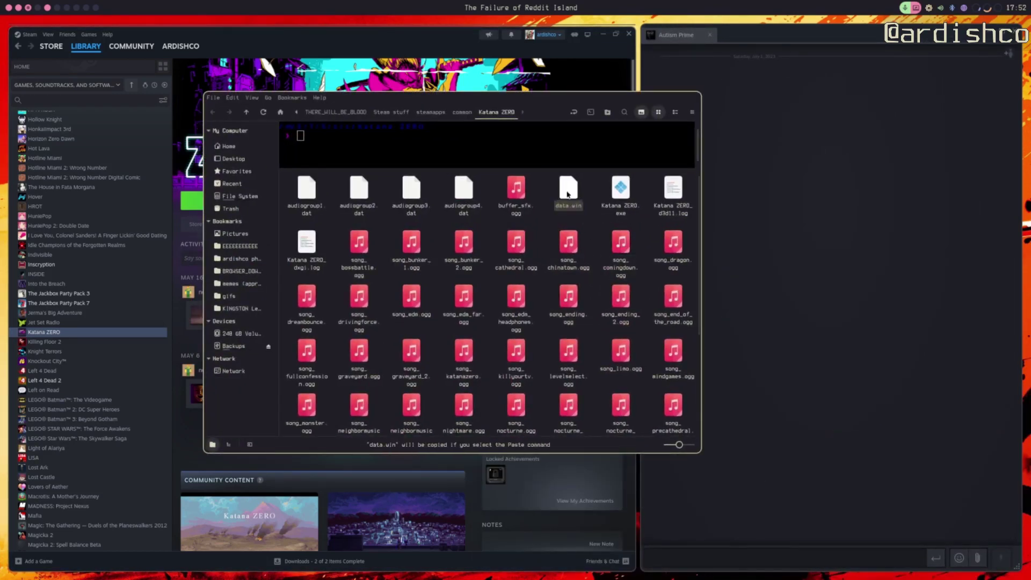
pyautogui.press('super+1')
pyautogui.hotkey('ctrl', 'v')
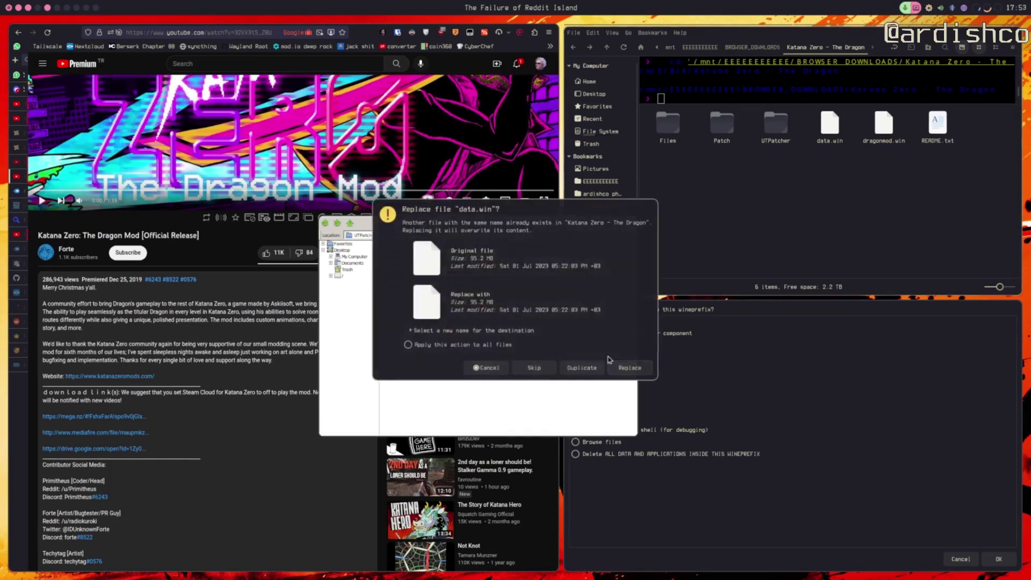
pyautogui.click(630, 368)
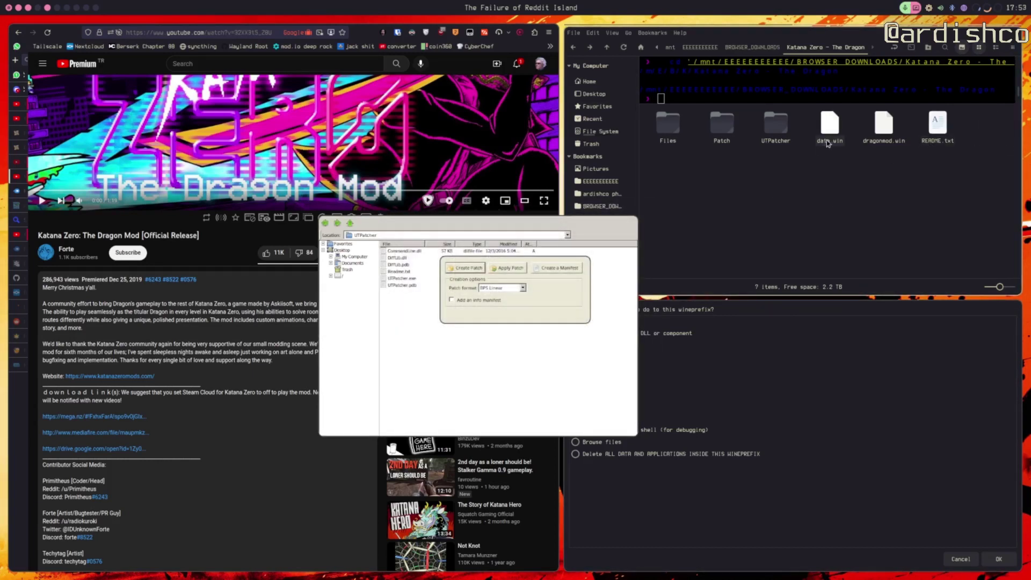
# Start Apply Patch in UTPatcher and open data.win from BROWSER_DOWNLOADS, Katana Zero - The Dragon as the original file.
pyautogui.click(516, 271)
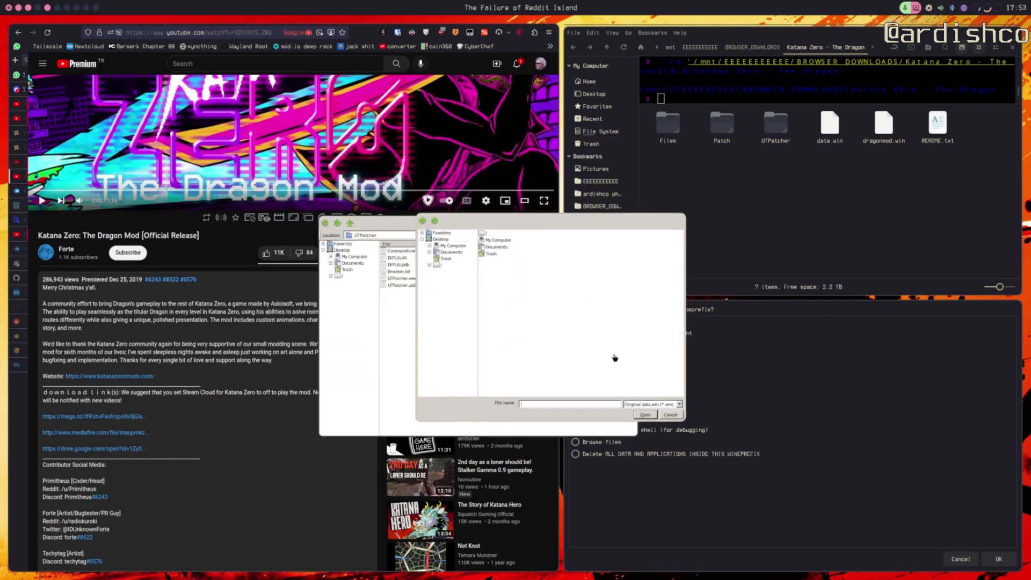
pyautogui.moveTo(590, 347); pyautogui.dragTo(585, 341)
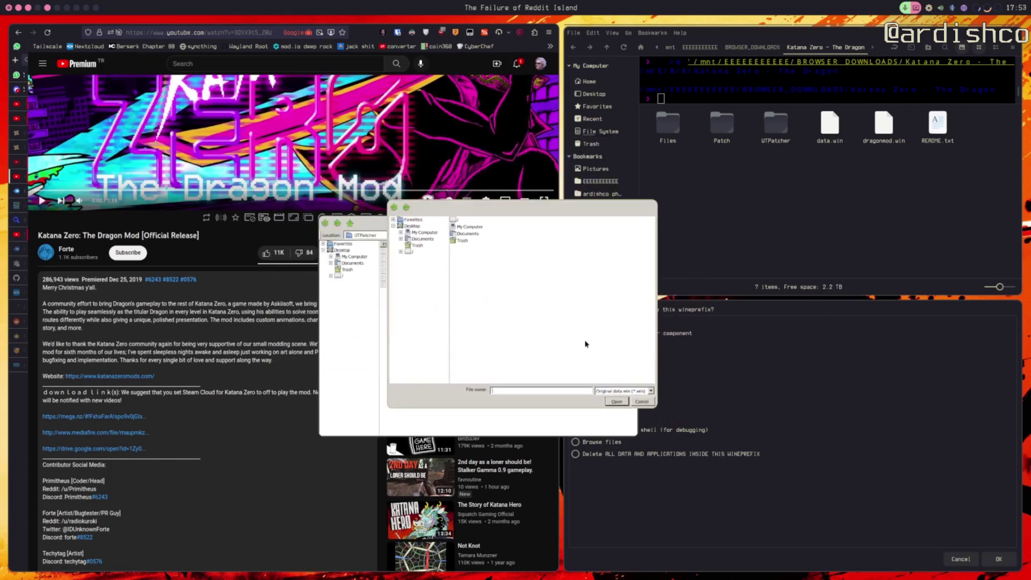
pyautogui.doubleClick(455, 221)
pyautogui.doubleClick(459, 280)
pyautogui.doubleClick(471, 234)
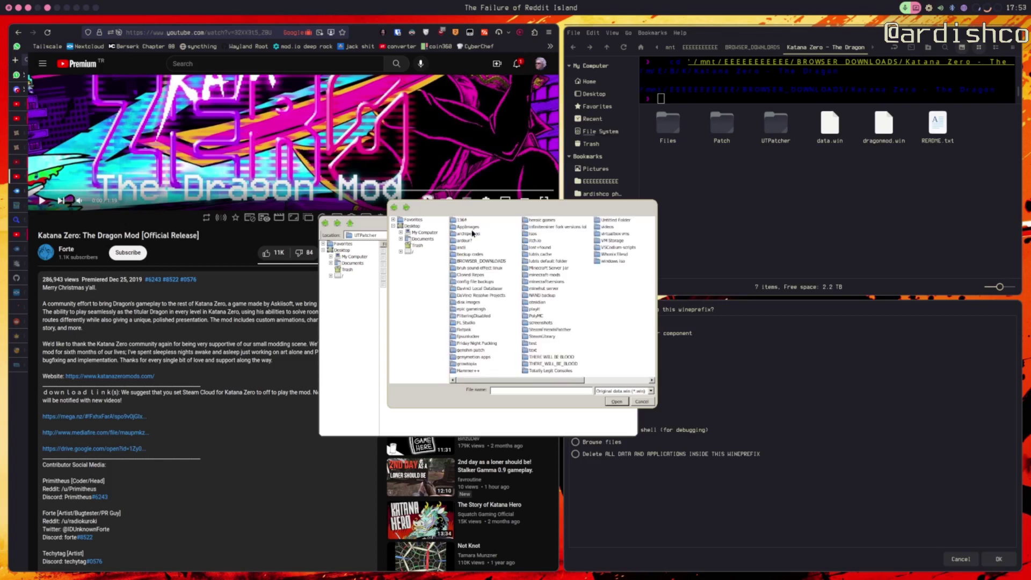
pyautogui.doubleClick(470, 260)
pyautogui.doubleClick(473, 221)
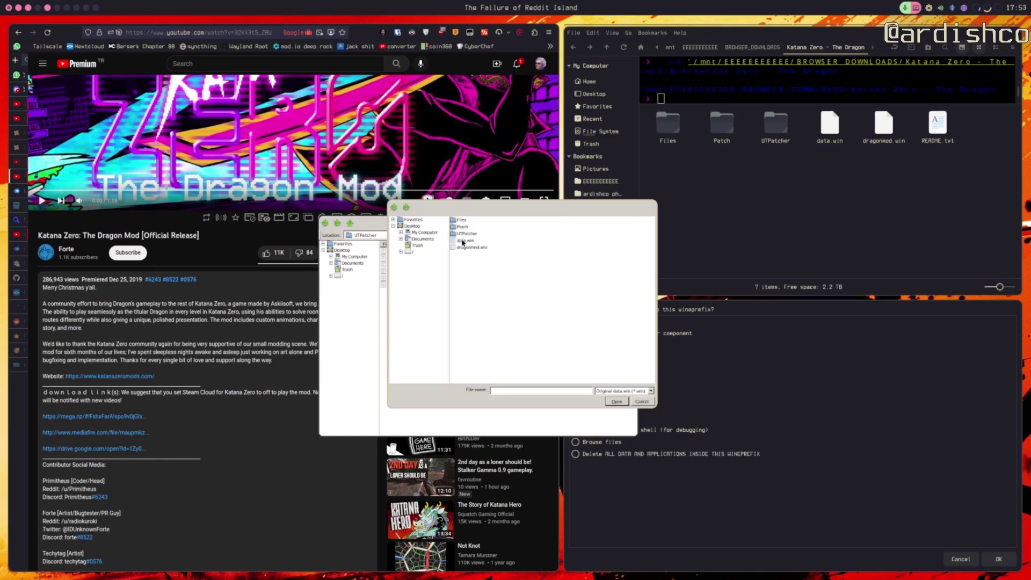
pyautogui.click(462, 243)
pyautogui.moveTo(556, 348); pyautogui.dragTo(736, 354)
pyautogui.moveTo(527, 311); pyautogui.dragTo(477, 326)
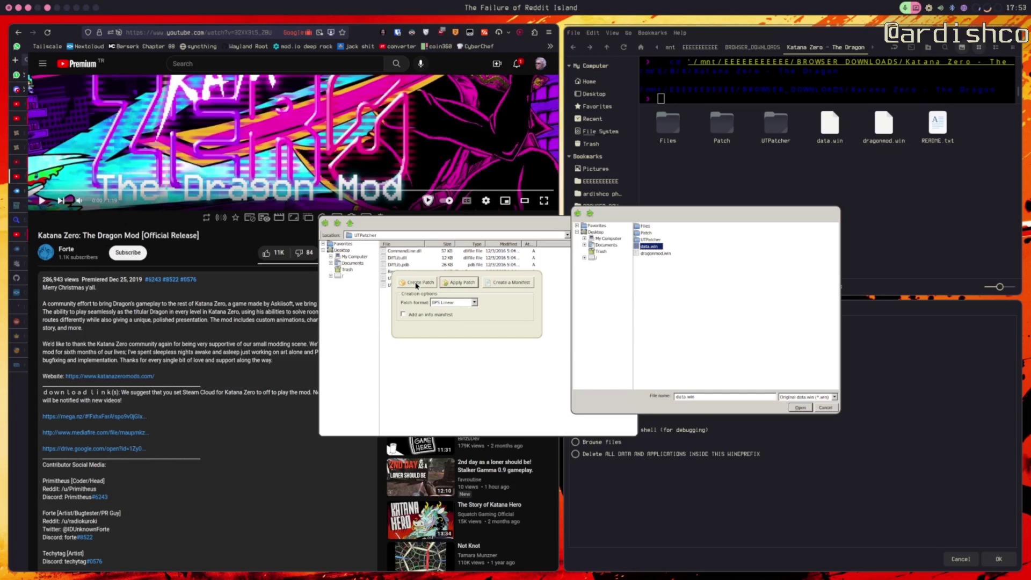
pyautogui.click(800, 407)
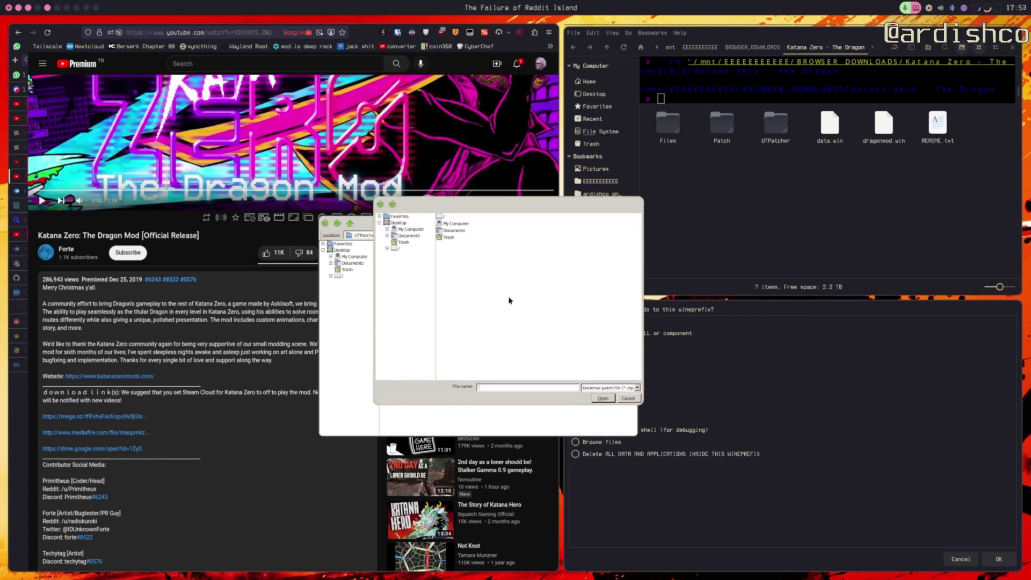
# Open dragon_mod.utp from BROWSER_DOWNLOADS, Katana Zero - The Dragon, Patch as the patch file.
pyautogui.doubleClick(441, 216)
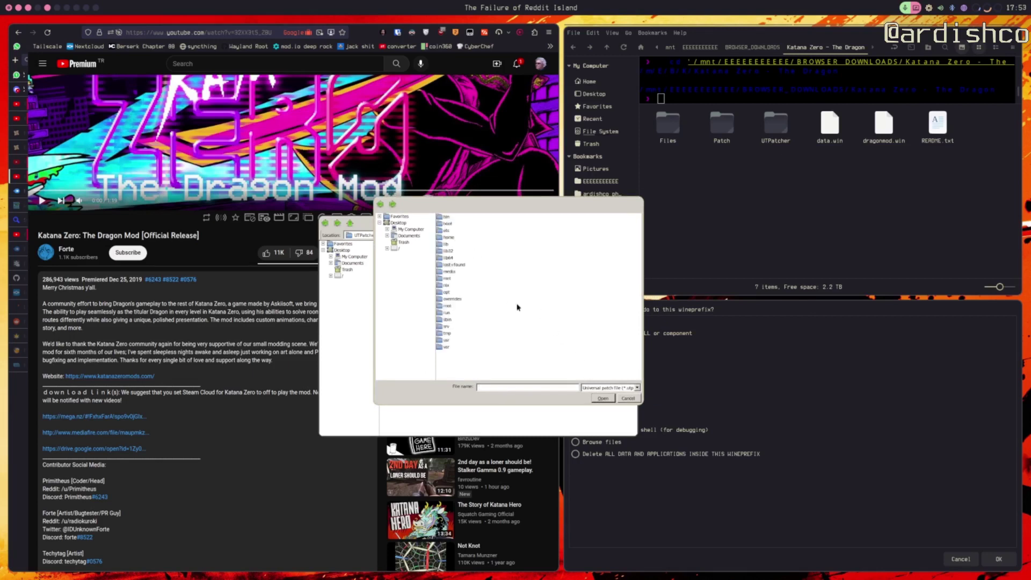
pyautogui.doubleClick(707, 127)
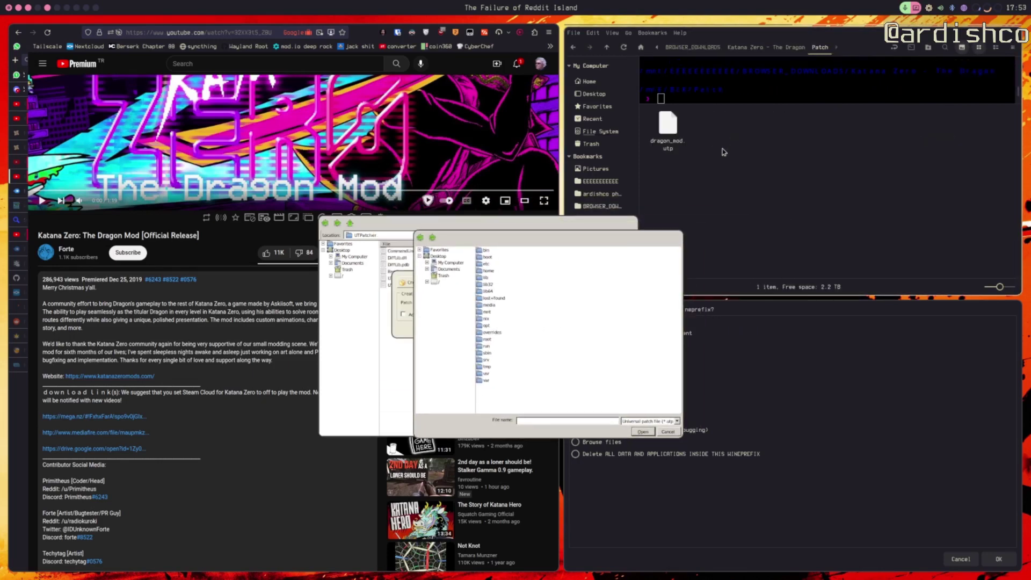
pyautogui.click(785, 49)
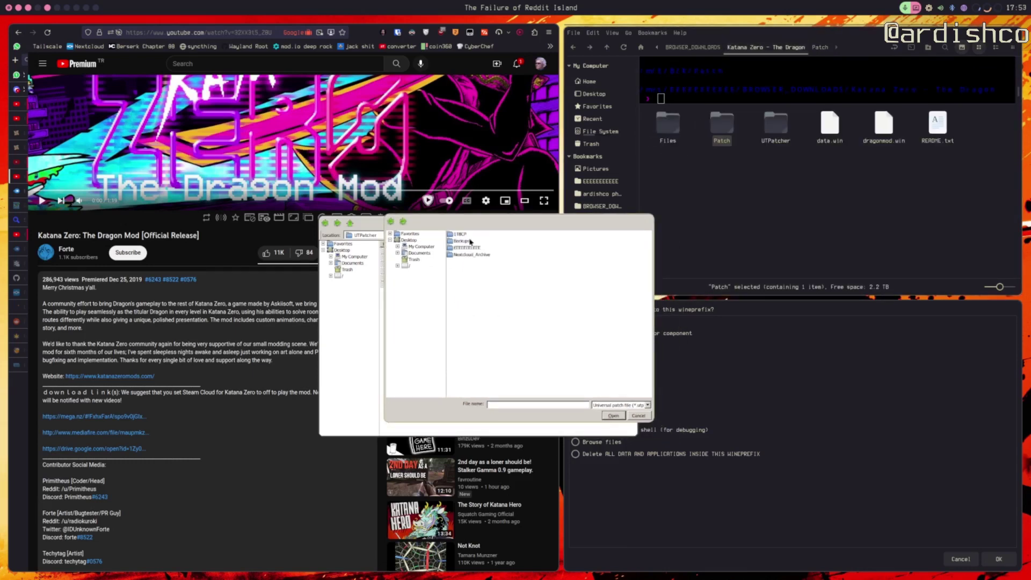
pyautogui.doubleClick(463, 254)
pyautogui.doubleClick(465, 275)
pyautogui.doubleClick(472, 240)
pyautogui.doubleClick(462, 241)
pyautogui.click(464, 235)
pyautogui.click(609, 414)
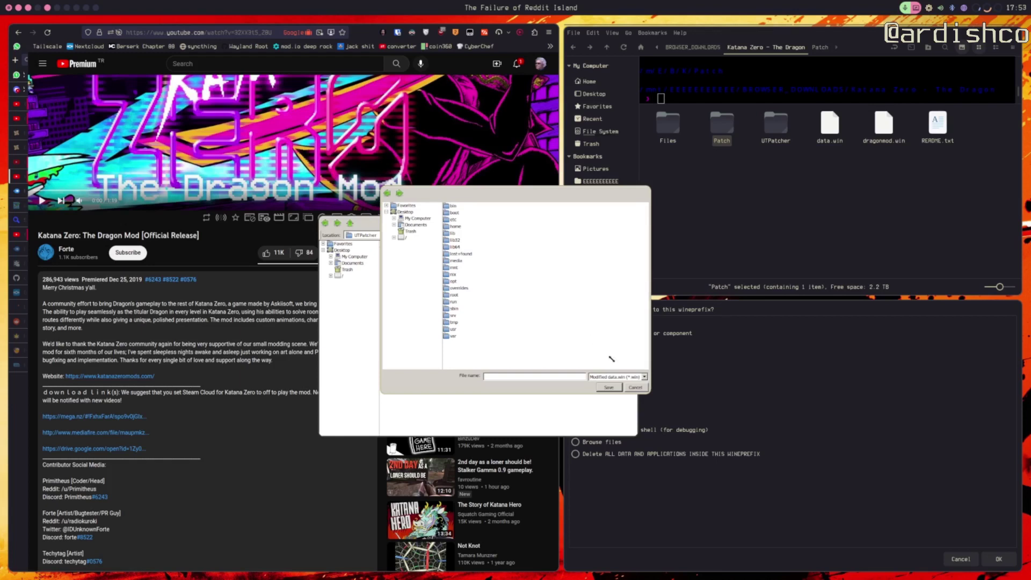
# Create an empty file lmao.win in the Katana Zero - The Dragon folder with touch lmao.win in the terminal.
pyautogui.moveTo(589, 349); pyautogui.dragTo(548, 363)
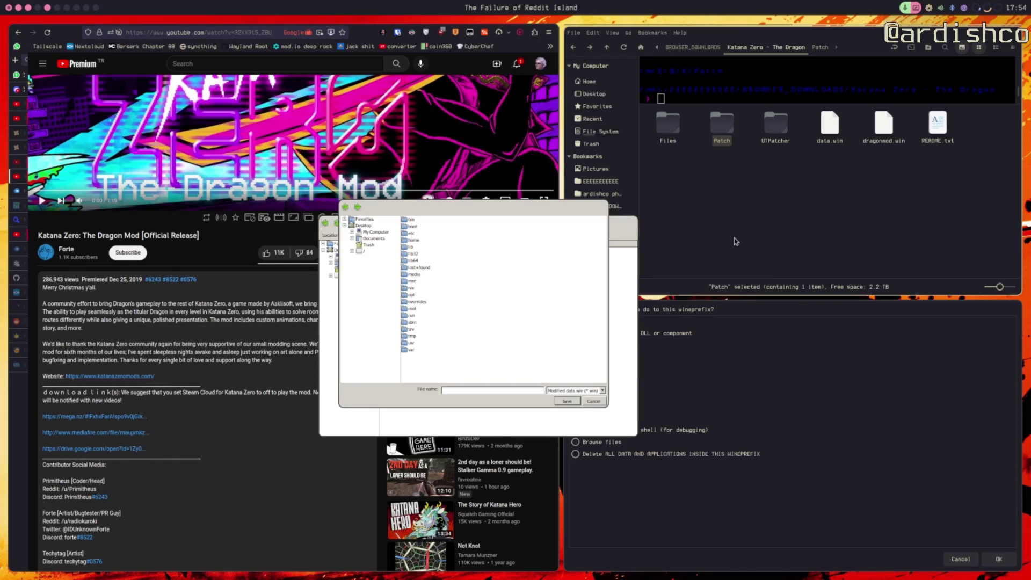
pyautogui.press('super+q')
pyautogui.moveTo(555, 306); pyautogui.dragTo(421, 307)
pyautogui.moveTo(546, 320); pyautogui.dragTo(544, 320)
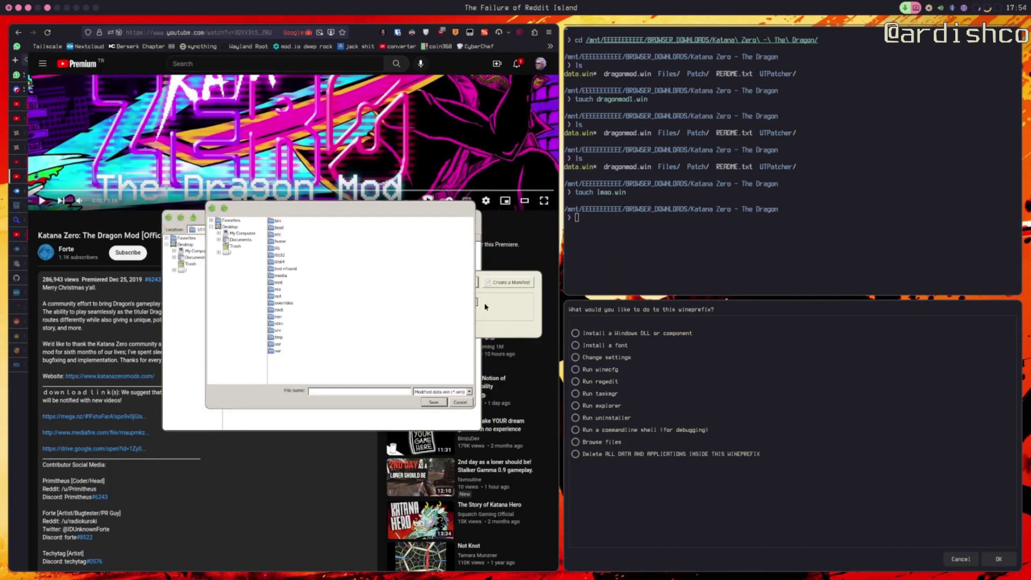
pyautogui.moveTo(486, 307); pyautogui.dragTo(439, 312)
pyautogui.press('super+Tab')
pyautogui.click(876, 145)
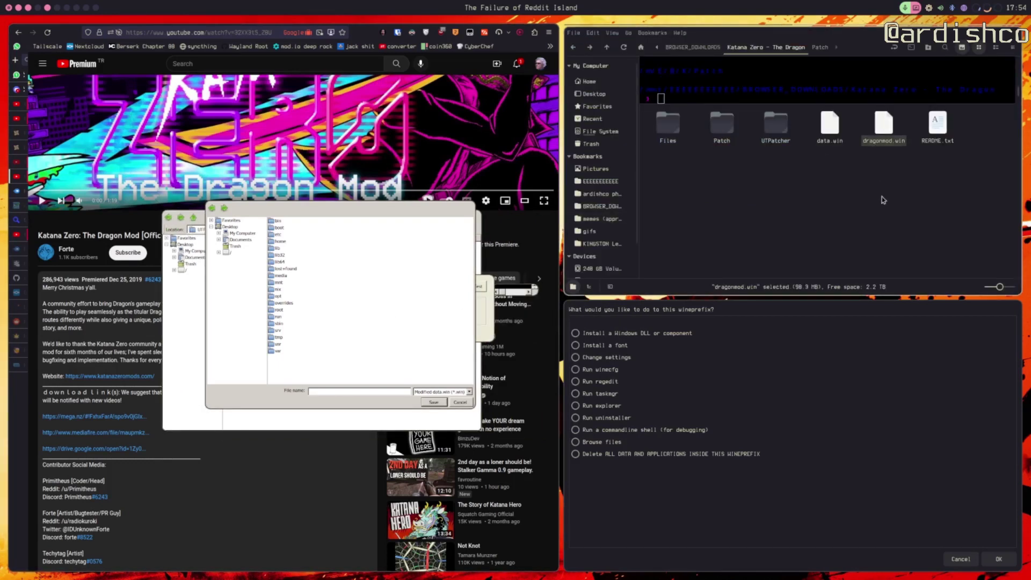
pyautogui.moveTo(878, 187); pyautogui.dragTo(900, 128)
pyautogui.moveTo(901, 129); pyautogui.dragTo(874, 159)
pyautogui.click(858, 203)
pyautogui.press('super+Tab')
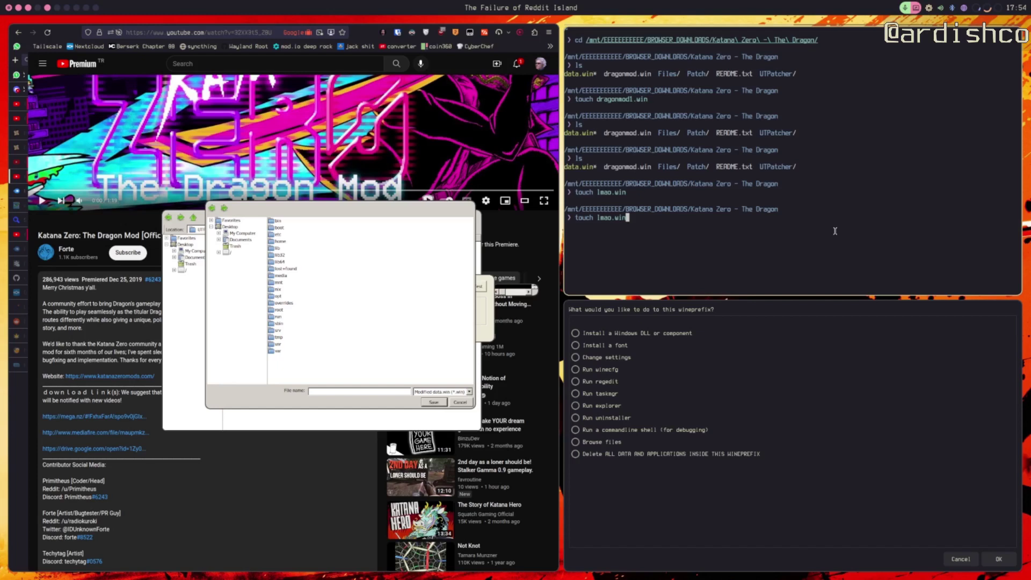
pyautogui.press('Return')
pyautogui.press('super+Tab')
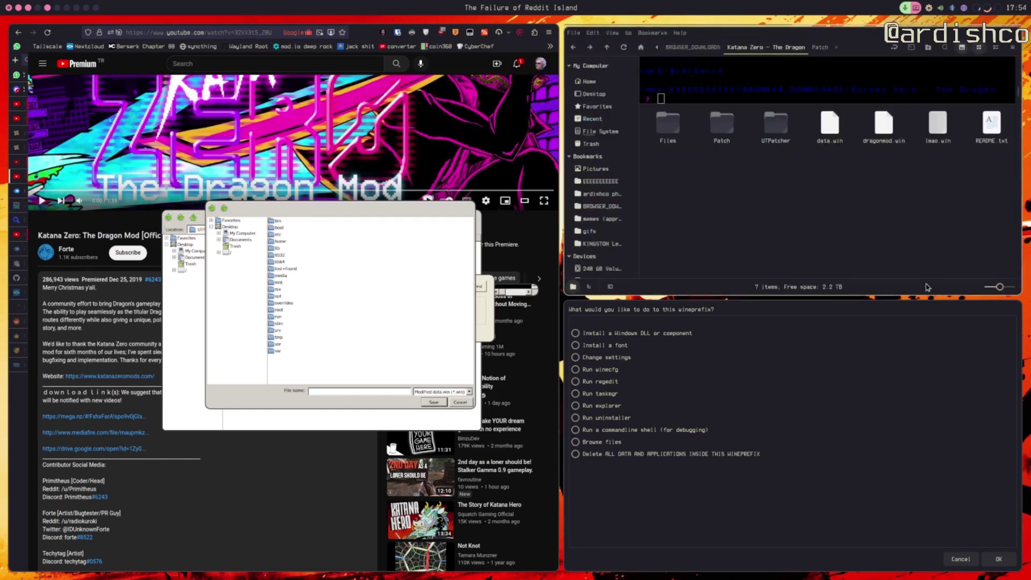
pyautogui.click(936, 141)
pyautogui.click(916, 190)
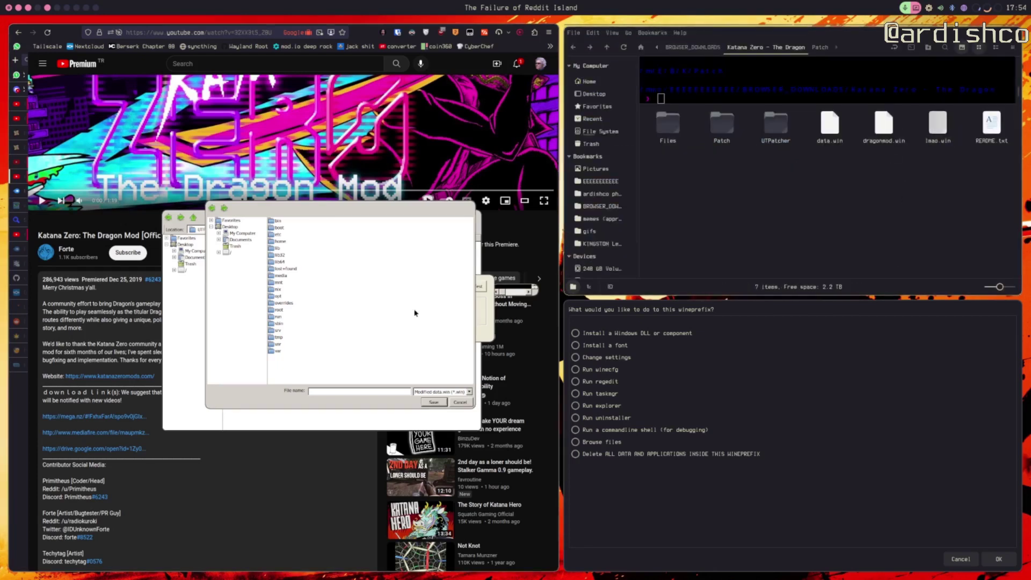
# Save the patched output over lmao.win in BROWSER_DOWNLOADS, Katana Zero - The Dragon, replacing the empty file.
pyautogui.moveTo(330, 311); pyautogui.dragTo(600, 250)
pyautogui.doubleClick(541, 227)
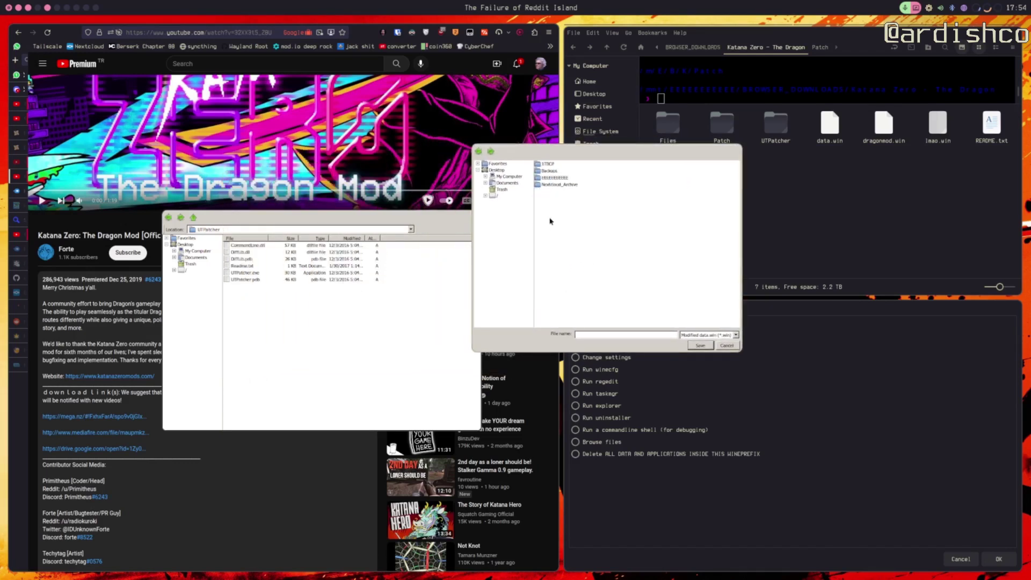
pyautogui.doubleClick(556, 179)
pyautogui.doubleClick(550, 206)
pyautogui.doubleClick(558, 165)
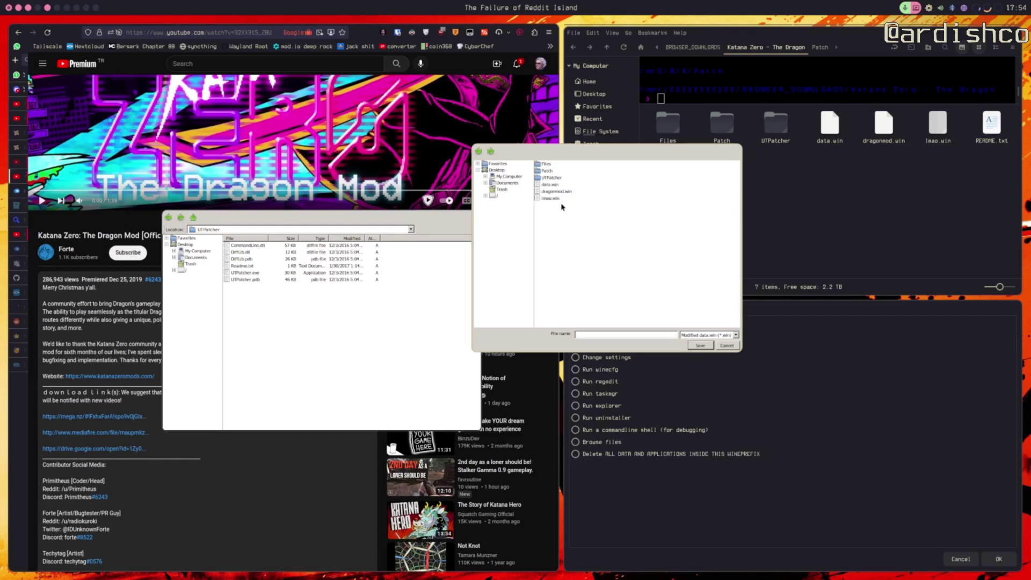
pyautogui.click(699, 347)
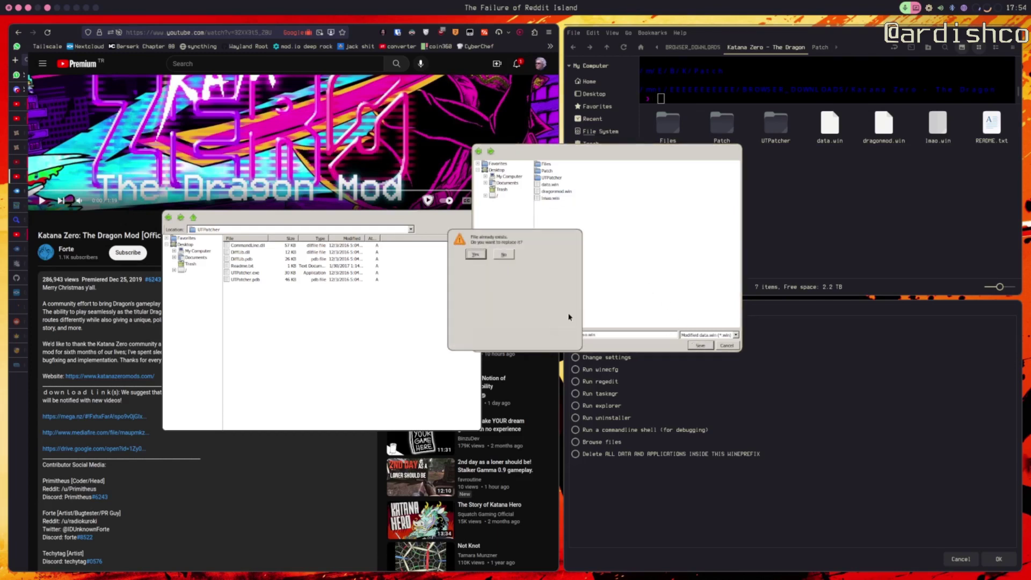
pyautogui.click(476, 256)
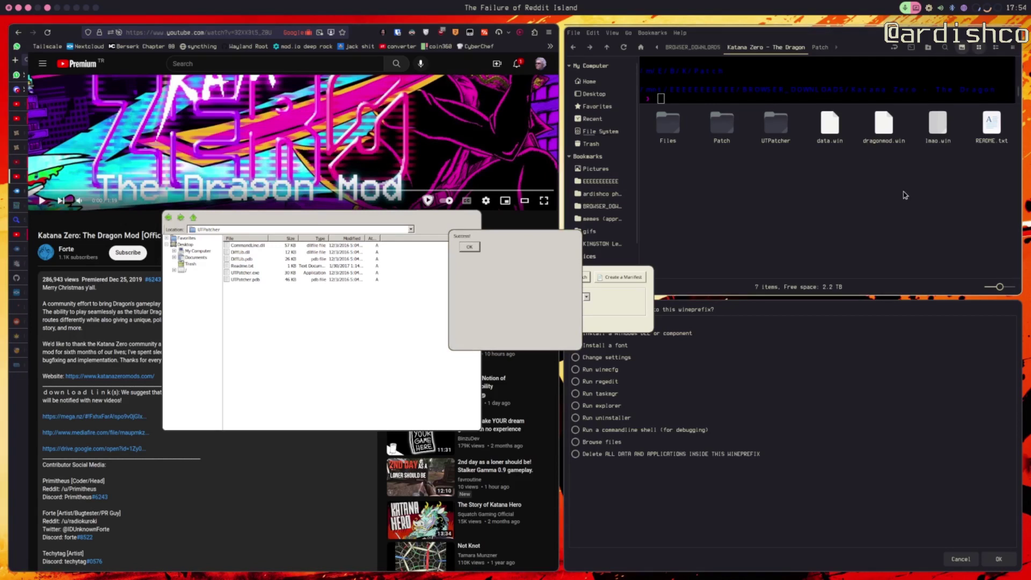
# Refresh the Katana Zero - The Dragon folder and check the patched lmao.win file's size.
pyautogui.click(623, 49)
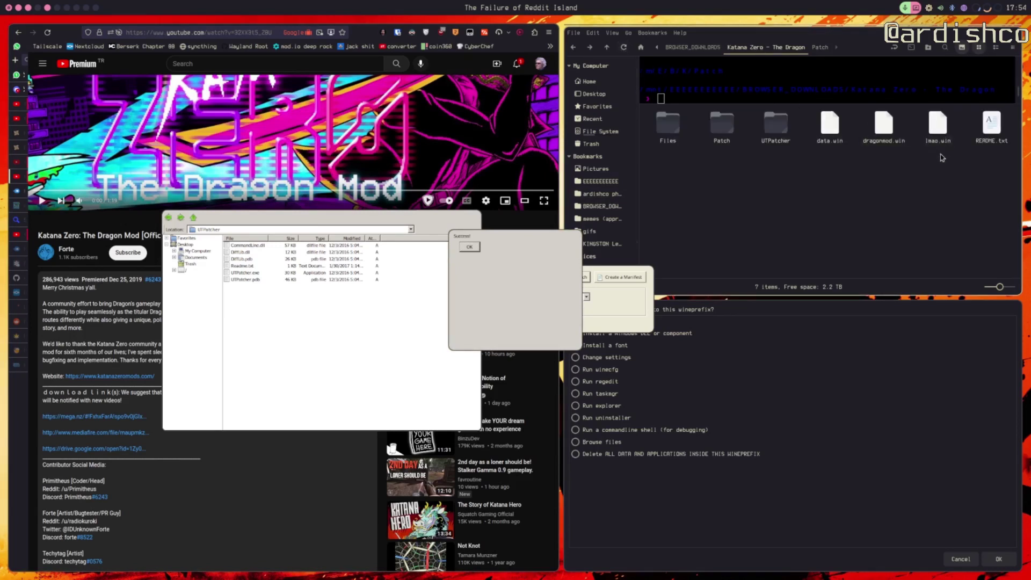
pyautogui.moveTo(941, 154)
pyautogui.mouseDown()
pyautogui.moveTo(926, 120)
pyautogui.moveTo(955, 142)
pyautogui.moveTo(917, 124)
pyautogui.moveTo(956, 113)
pyautogui.moveTo(813, 111)
pyautogui.moveTo(811, 152)
pyautogui.mouseUp()
pyautogui.click(917, 124)
pyautogui.moveTo(812, 156)
pyautogui.mouseDown()
pyautogui.moveTo(904, 131)
pyautogui.moveTo(949, 134)
pyautogui.mouseUp()
pyautogui.moveTo(952, 183); pyautogui.dragTo(935, 132)
pyautogui.click(941, 174)
pyautogui.click(938, 136)
pyautogui.click(944, 172)
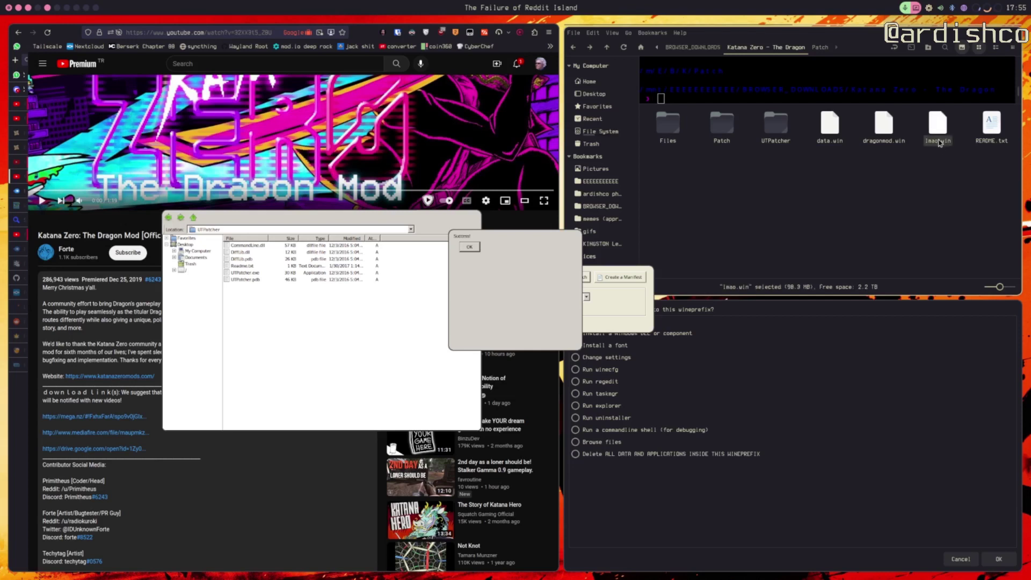
pyautogui.hotkey('ctrl', 'c')
pyautogui.click(930, 213)
# Bring the Katana ZERO game folder window to the mod folder's workspace and close the patcher and Protontricks windows.
pyautogui.press('super+3')
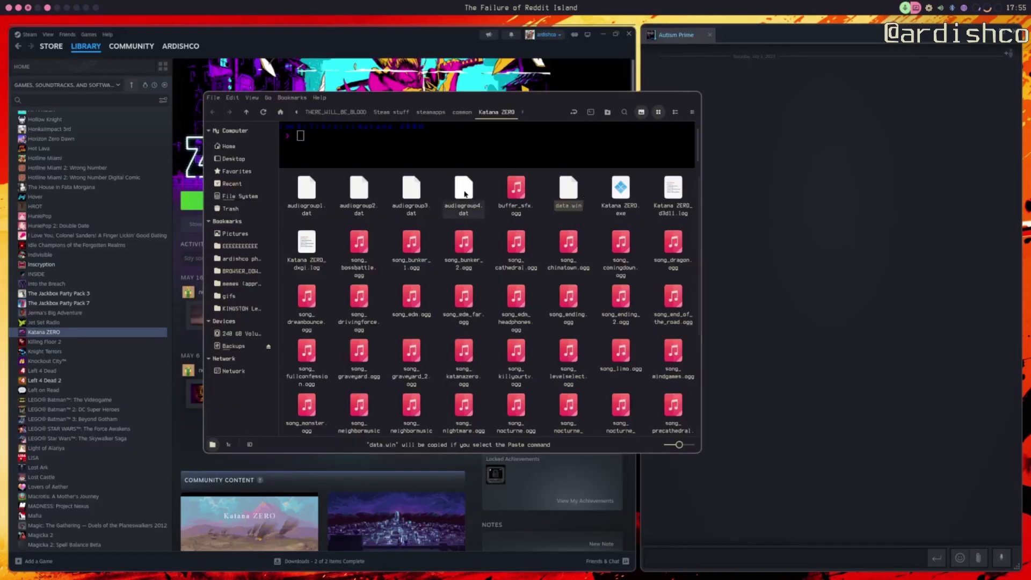
pyautogui.click(546, 224)
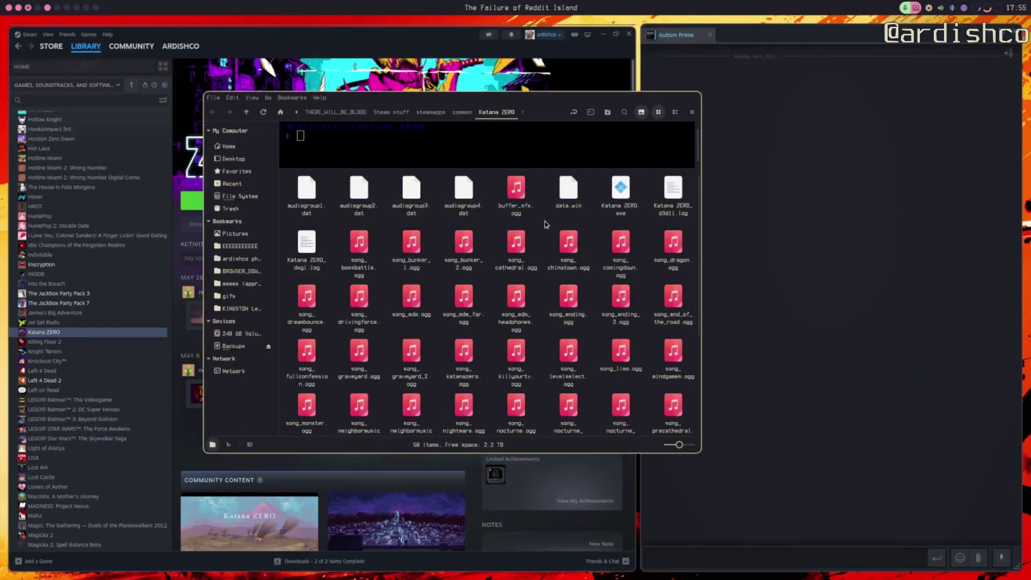
pyautogui.moveTo(545, 225); pyautogui.dragTo(498, 235)
pyautogui.press('super+shift+1')
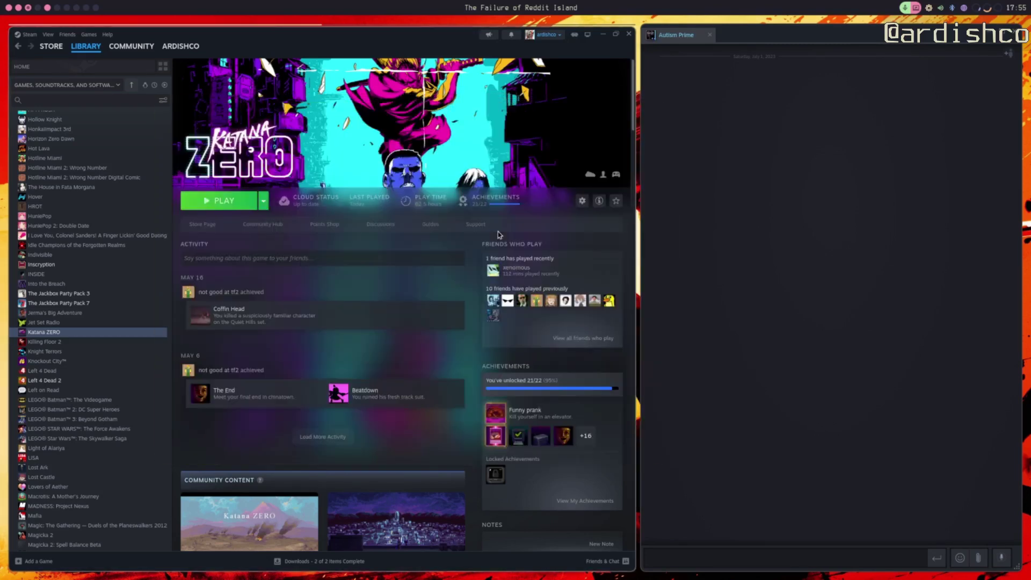
pyautogui.press('super+1')
pyautogui.moveTo(555, 328); pyautogui.dragTo(707, 323)
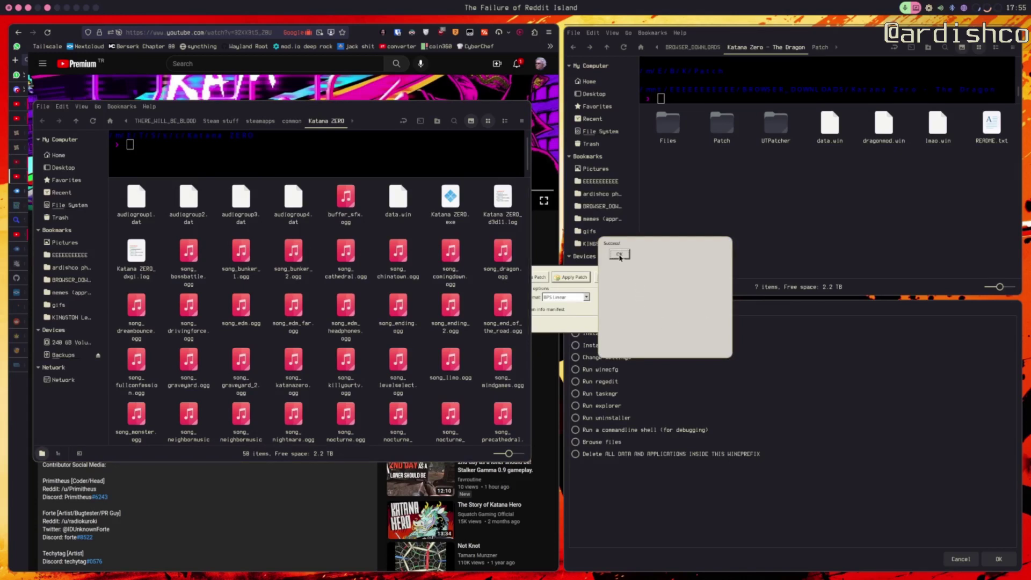
pyautogui.click(620, 257)
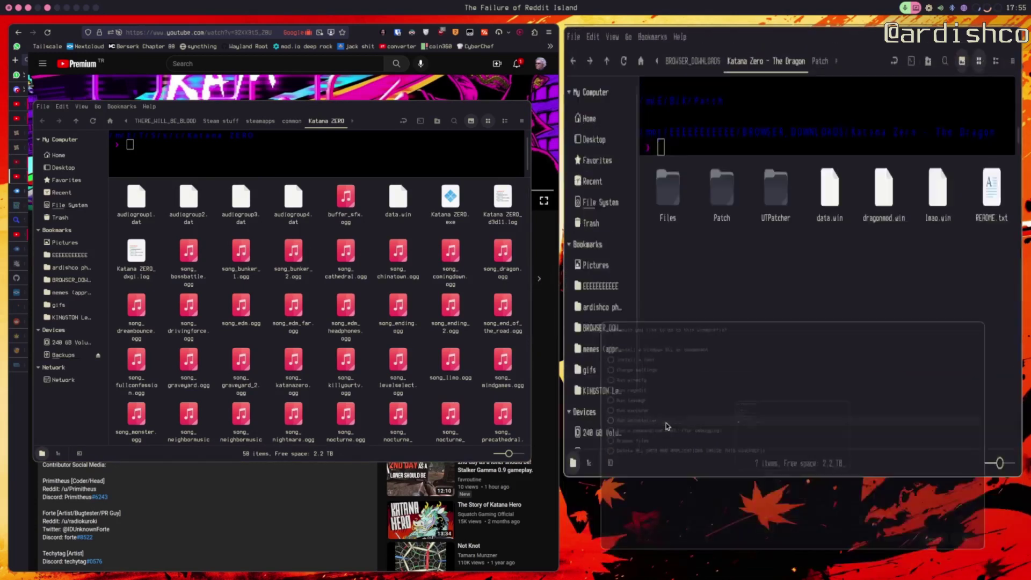
pyautogui.press('super+q')
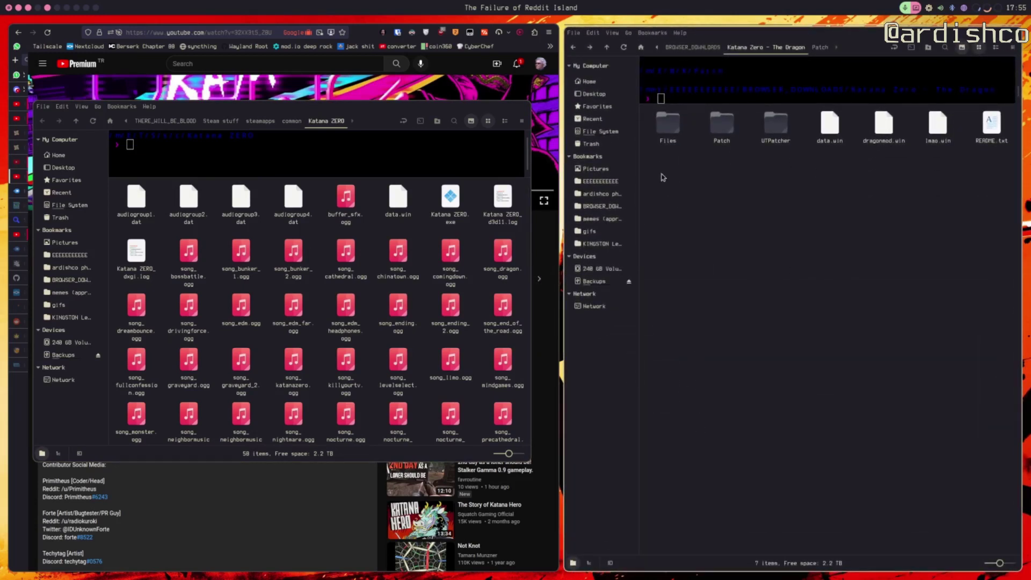
# Copy everything in the mod's Files folder into the Katana ZERO game folder, replacing all existing files.
pyautogui.doubleClick(670, 134)
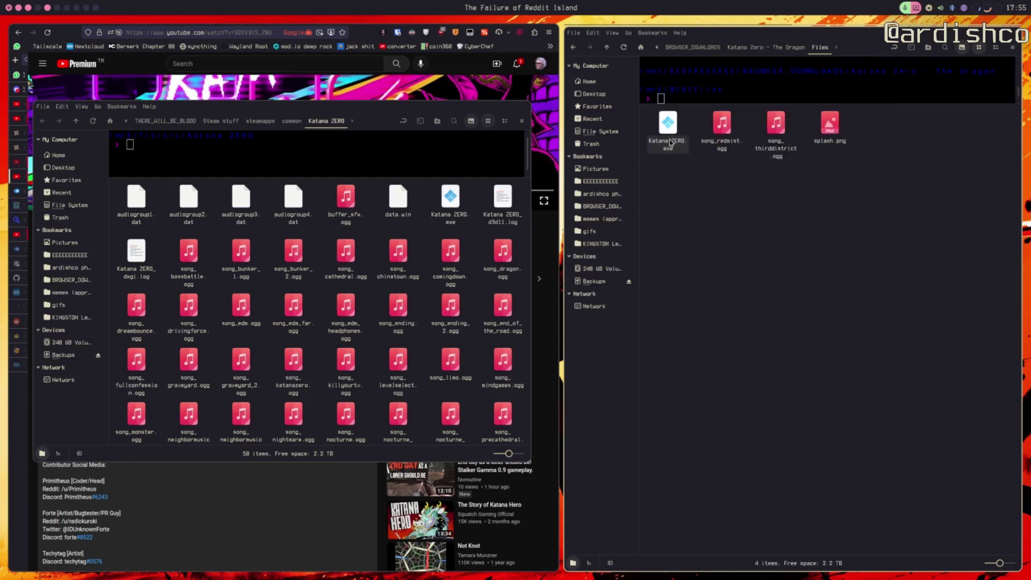
pyautogui.moveTo(662, 190); pyautogui.dragTo(834, 157)
pyautogui.hotkey('ctrl', 'c')
pyautogui.click(836, 217)
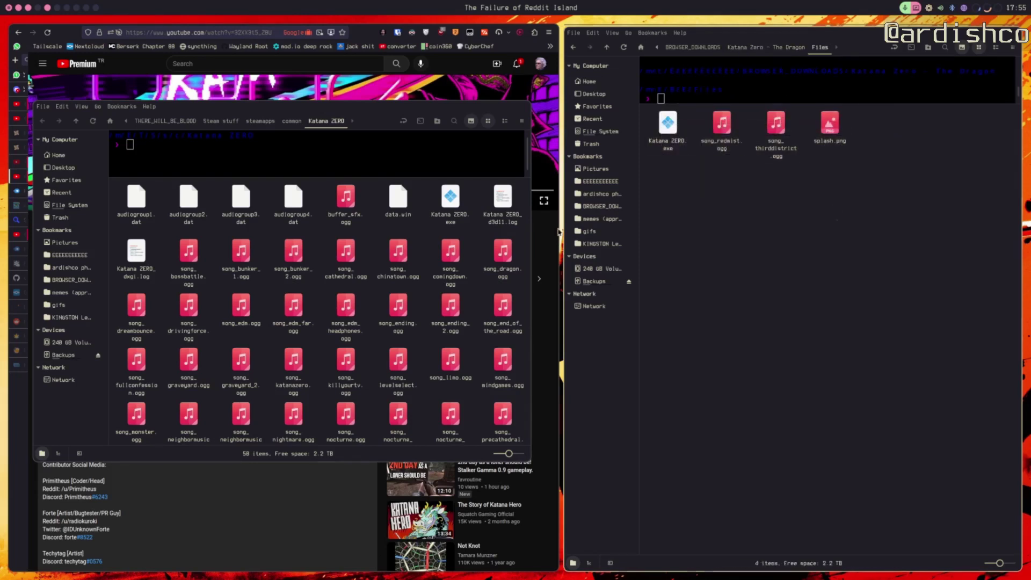
pyautogui.hotkey('ctrl', 'v')
pyautogui.click(430, 343)
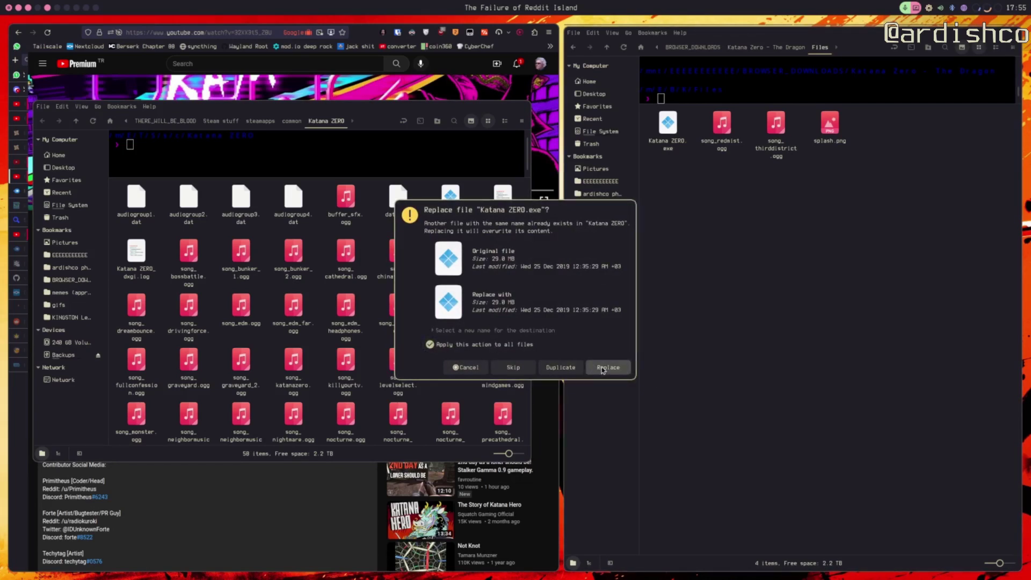
pyautogui.click(602, 368)
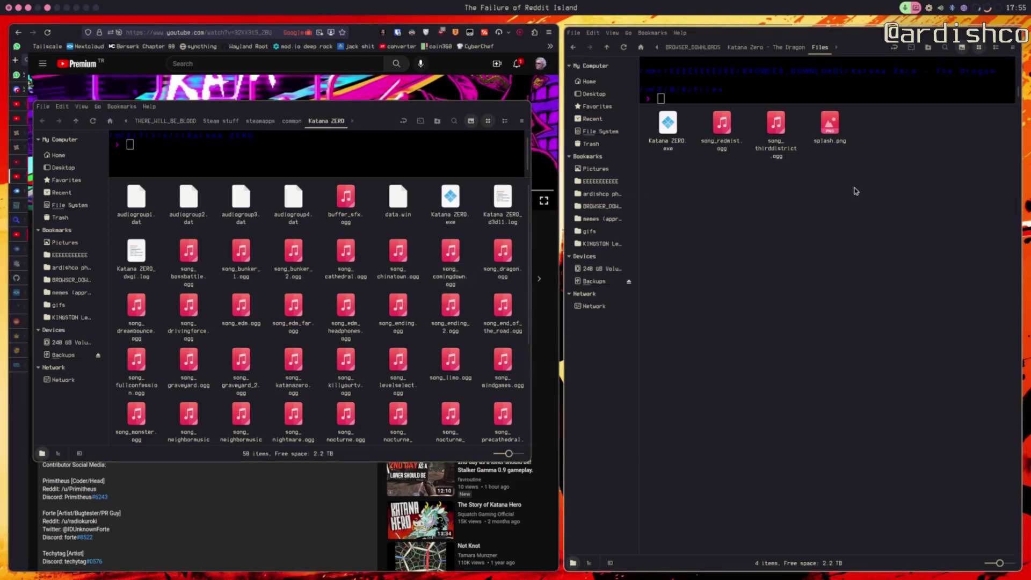
pyautogui.moveTo(863, 177); pyautogui.dragTo(655, 122)
pyautogui.click(692, 192)
pyautogui.moveTo(663, 180); pyautogui.dragTo(836, 129)
pyautogui.click(824, 197)
# Copy lmao.win from the Katana Zero - The Dragon folder into the Katana ZERO game folder.
pyautogui.click(759, 48)
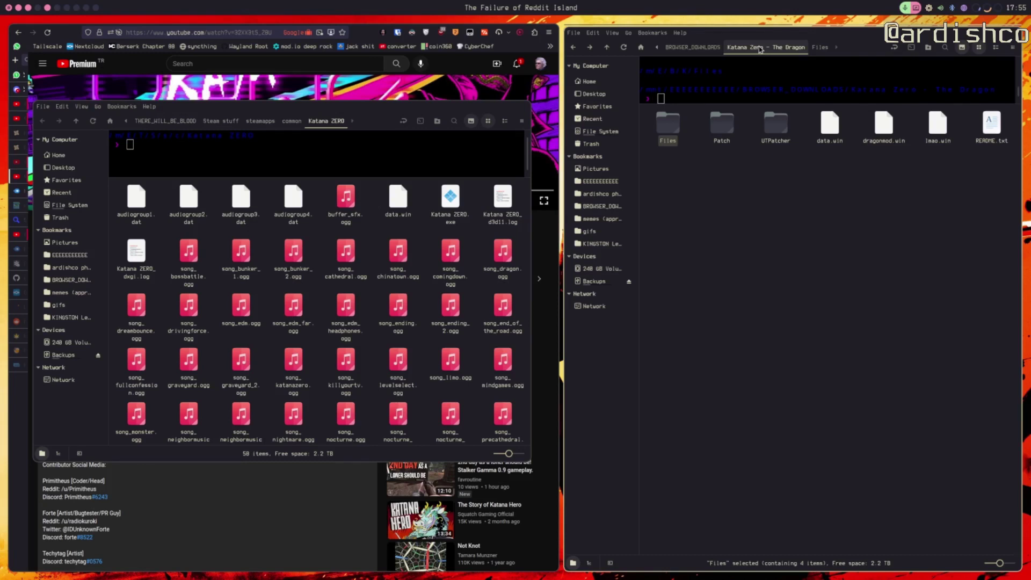
pyautogui.click(934, 124)
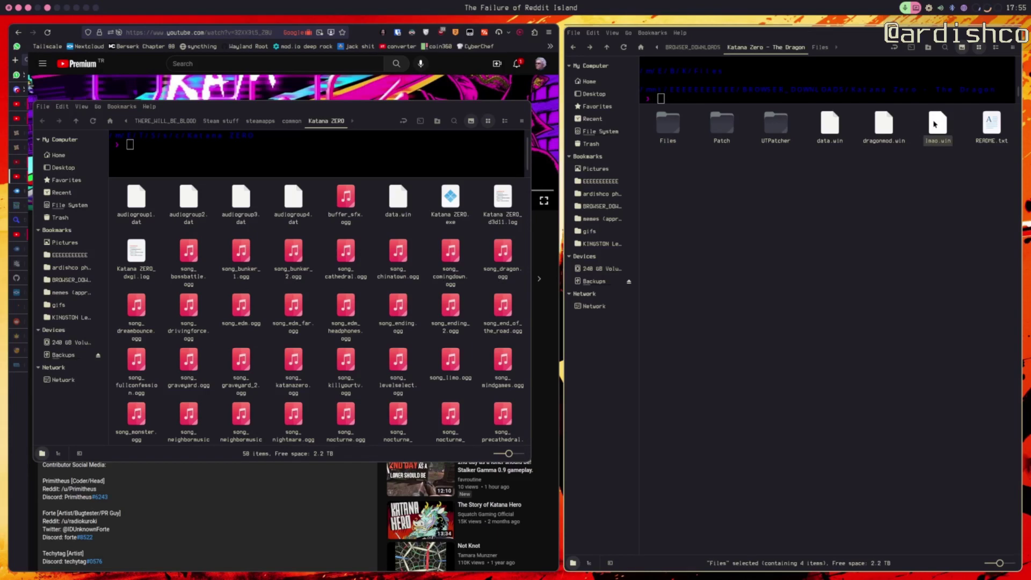
pyautogui.moveTo(937, 134)
pyautogui.mouseDown()
pyautogui.moveTo(914, 155)
pyautogui.moveTo(913, 181)
pyautogui.moveTo(936, 133)
pyautogui.moveTo(926, 128)
pyautogui.mouseUp()
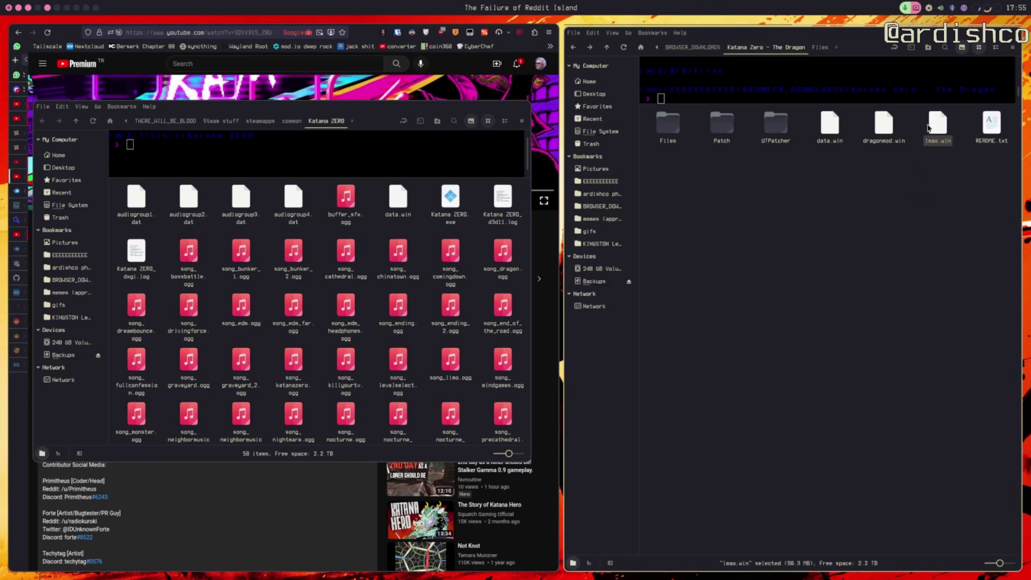
pyautogui.hotkey('ctrl', 'v')
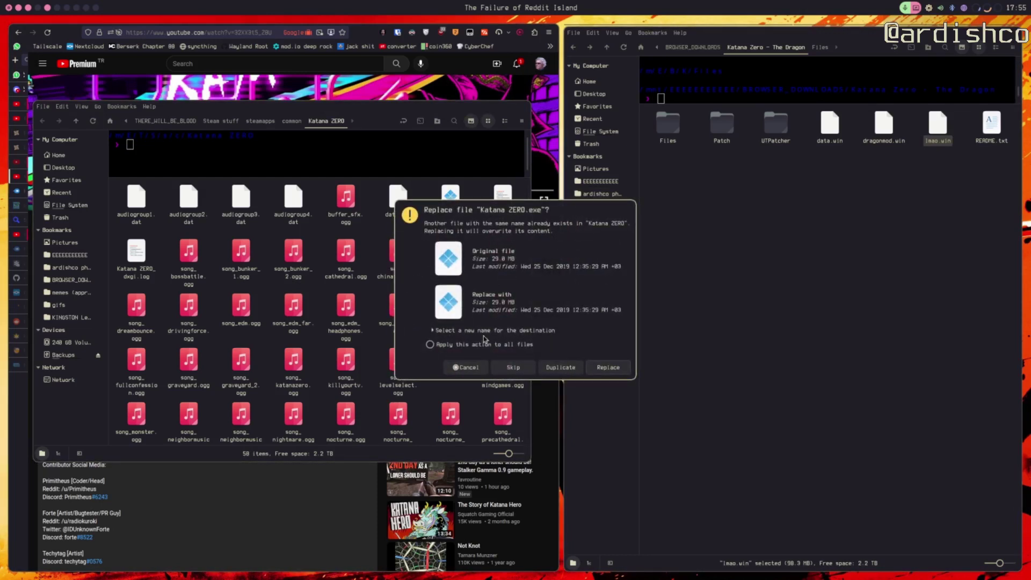
pyautogui.click(475, 368)
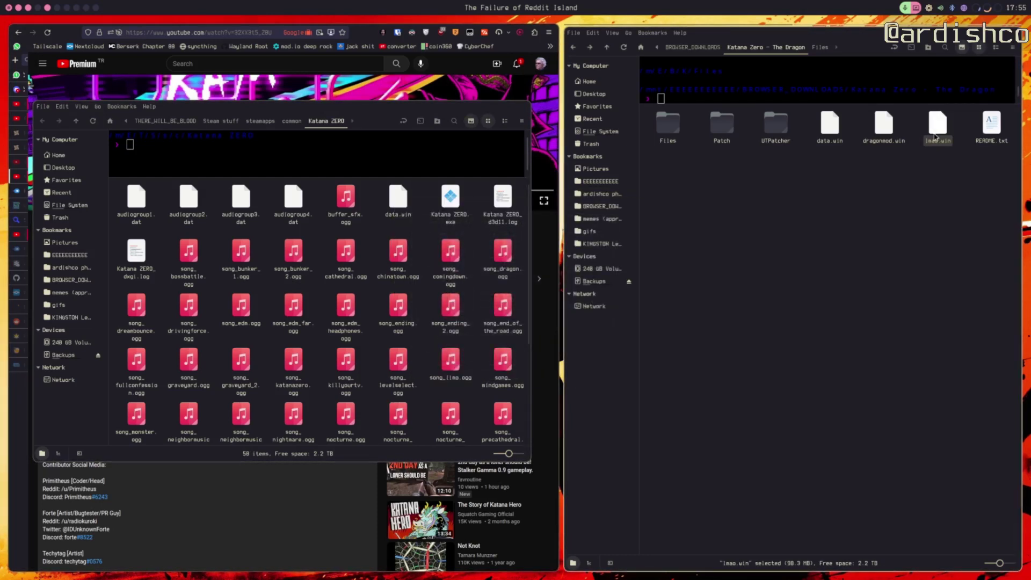
pyautogui.click(407, 231)
pyautogui.hotkey('ctrl', 'v')
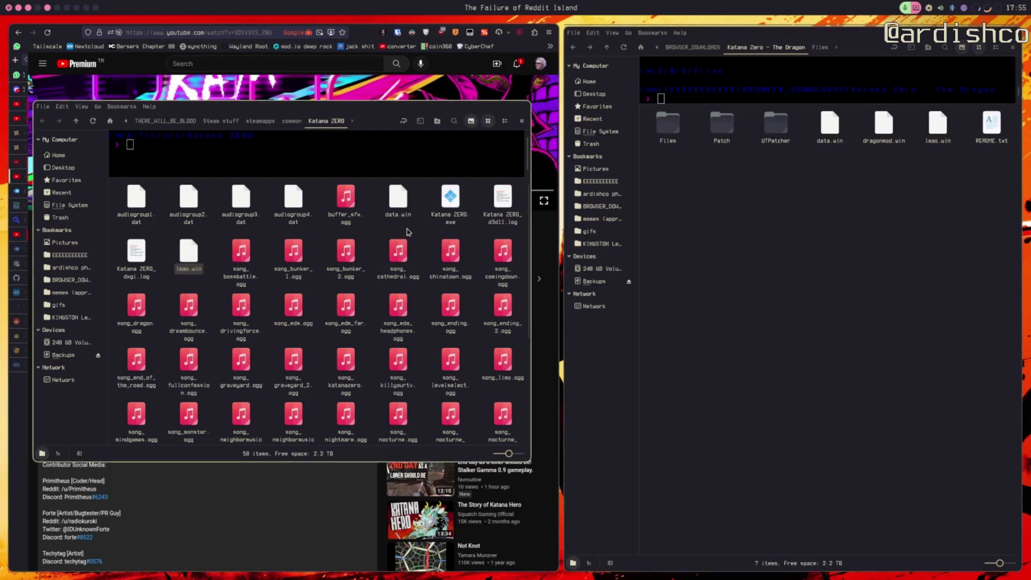
# Permanently delete the original data.win from the Katana ZERO game folder.
pyautogui.rightClick(191, 268)
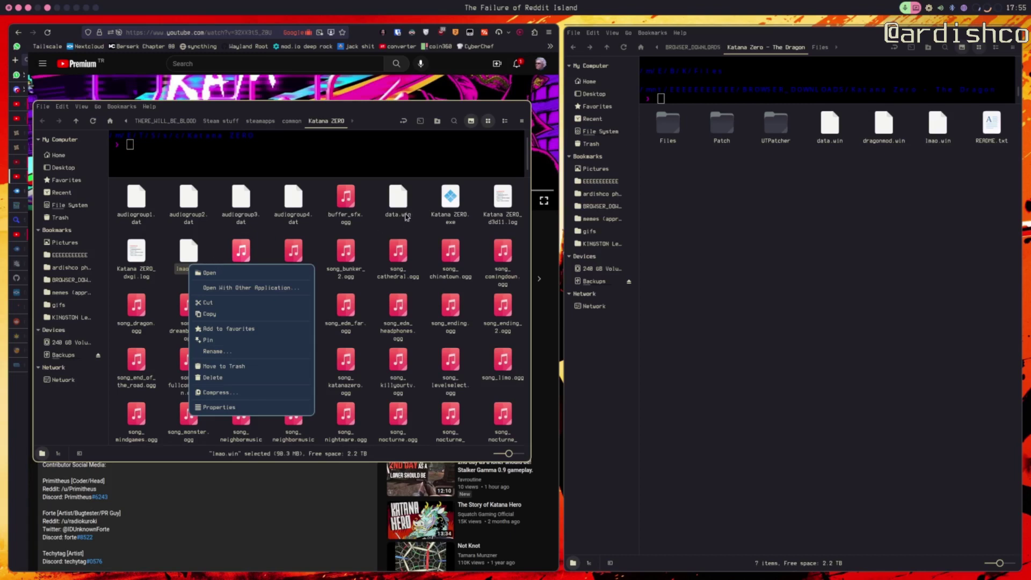
pyautogui.click(405, 215)
pyautogui.click(399, 209)
pyautogui.rightClick(400, 209)
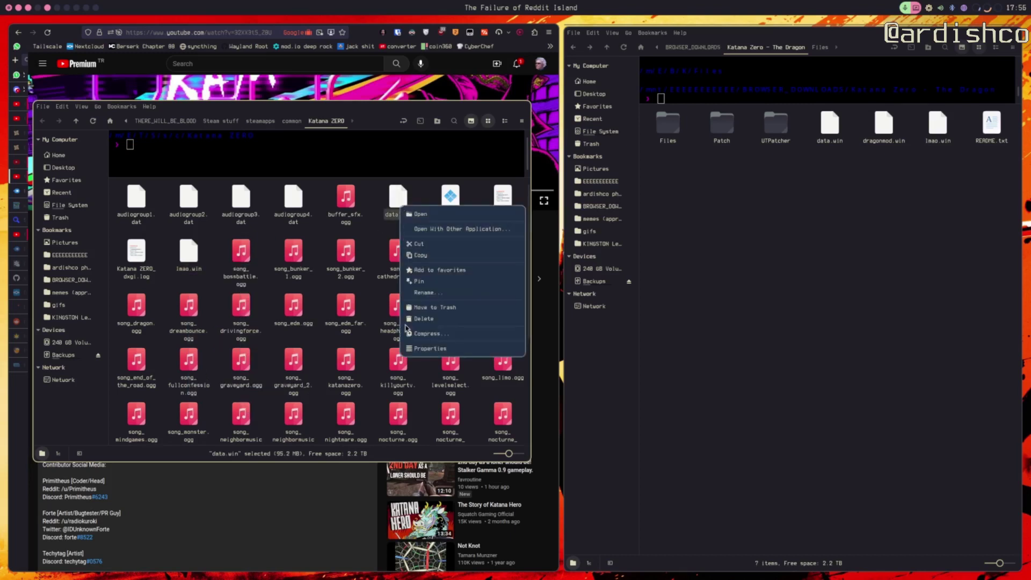
pyautogui.click(416, 322)
pyautogui.click(573, 298)
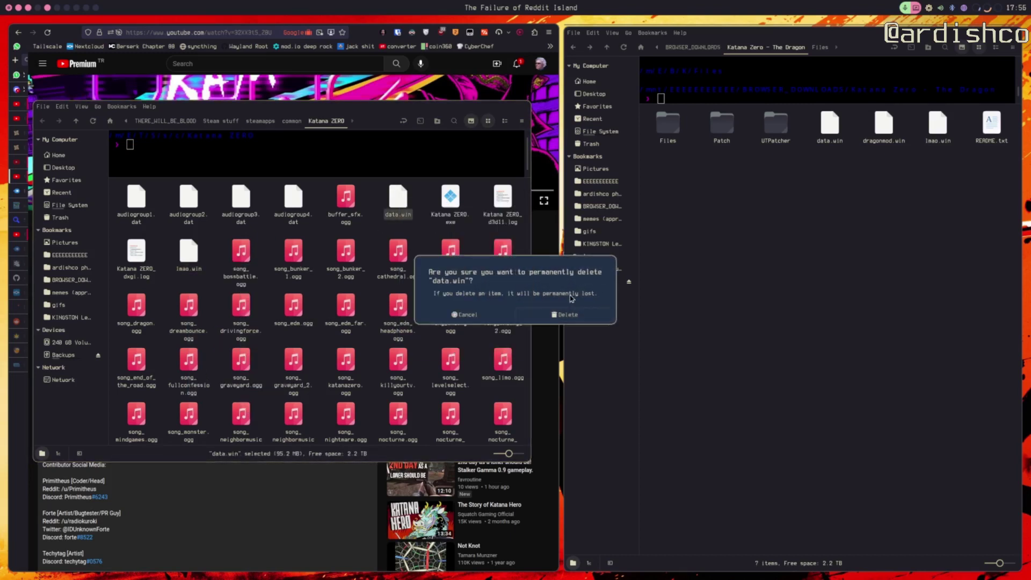
pyautogui.click(565, 315)
# Rename lmao.win in the Katana ZERO game folder as data.win.
pyautogui.rightClick(149, 273)
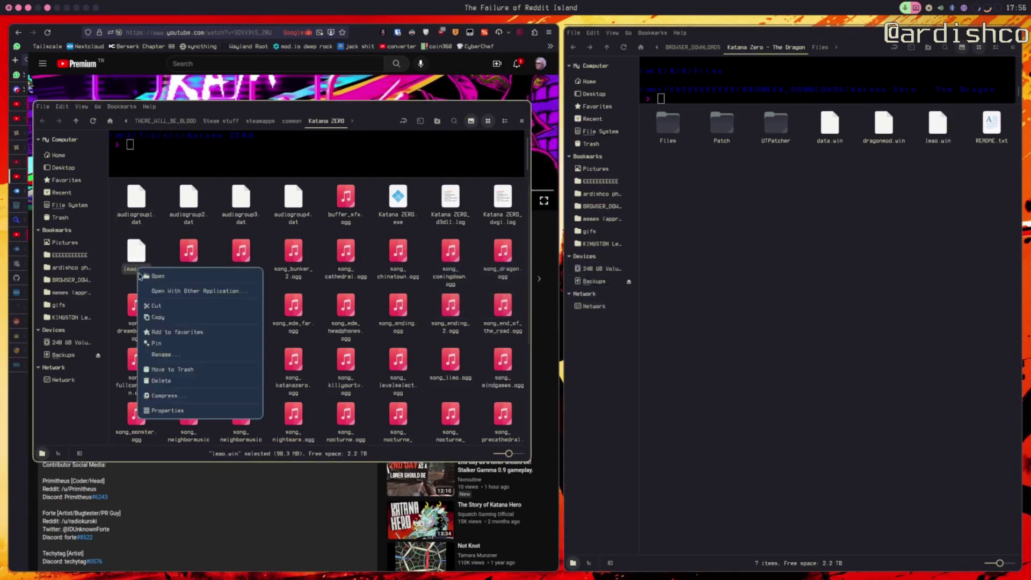
pyautogui.click(168, 353)
pyautogui.press('BackSpace')
pyautogui.write('data.win')
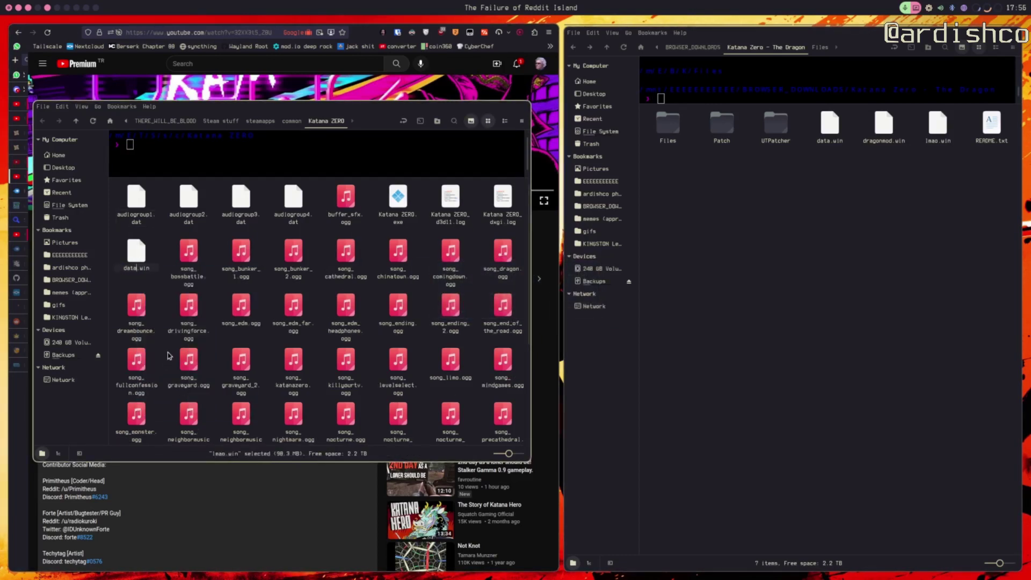
pyautogui.press('Return')
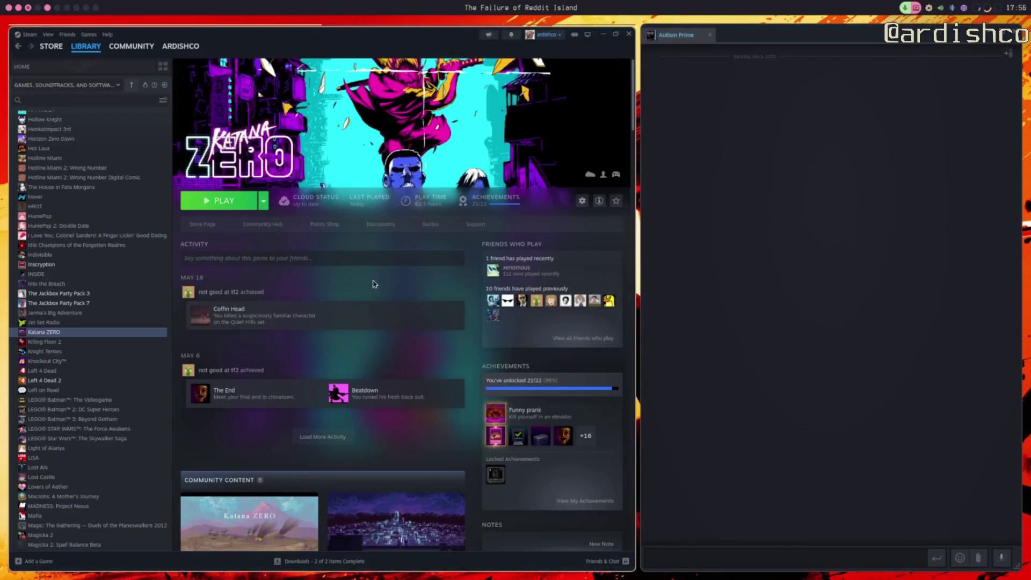
# Switch to Steam and launch Katana ZERO from the library.
pyautogui.moveTo(418, 280); pyautogui.dragTo(534, 281)
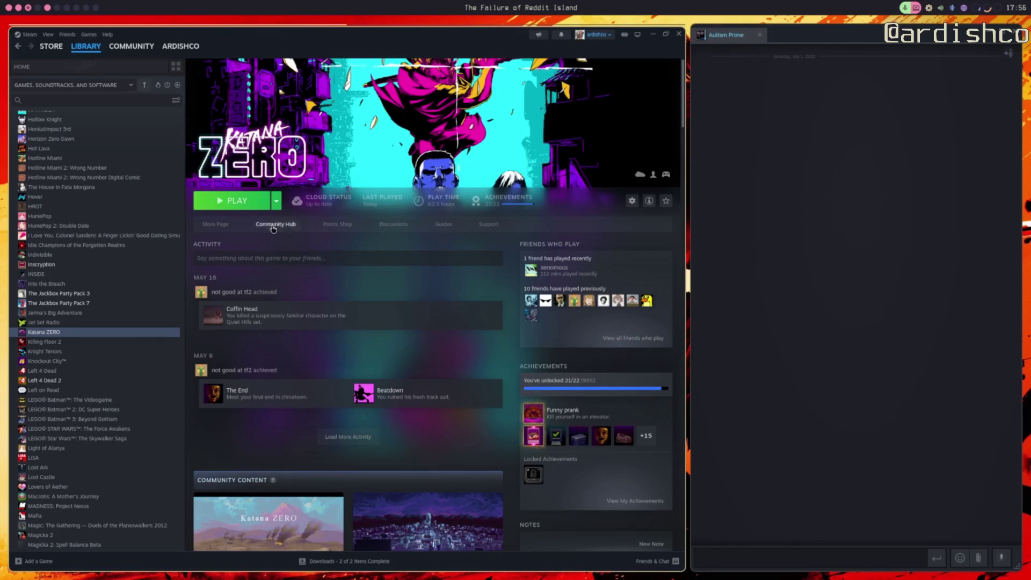
pyautogui.click(228, 204)
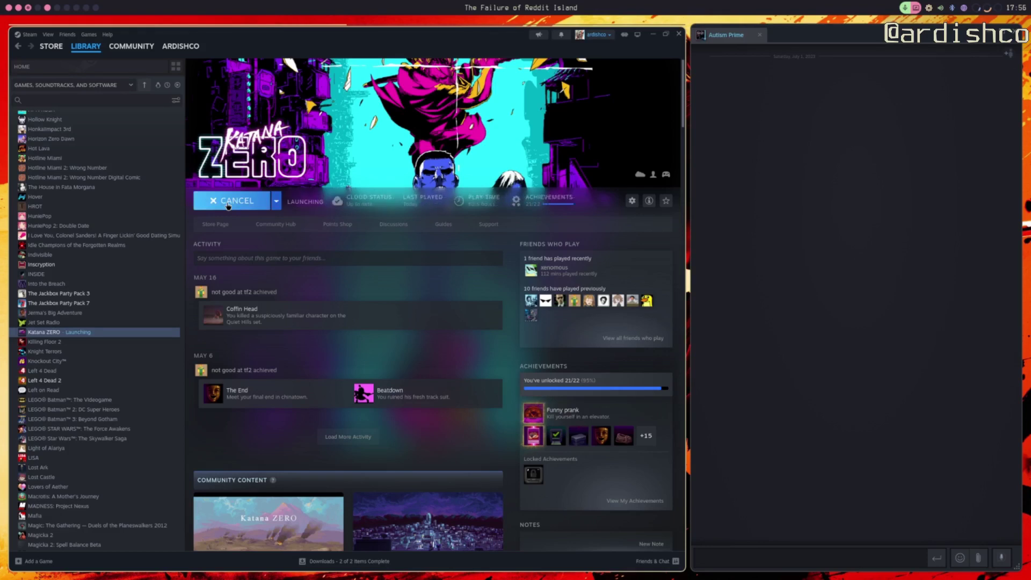